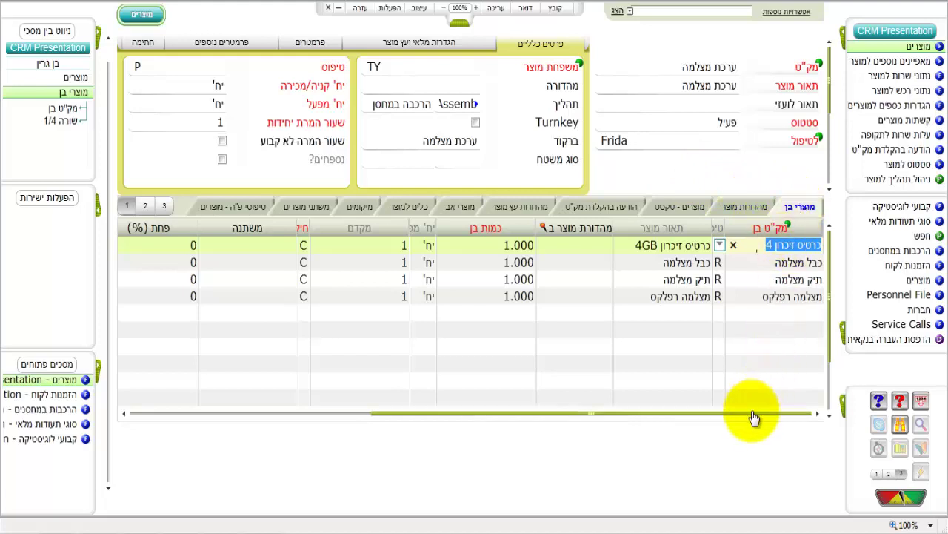
- Examine the child-part columns of the camera kit (ערכת מצלמה) and the available actions for customer orders and warehouse assemblies
{"action": "left_click_drag", "start_coordinate": [753, 418], "coordinate": [481, 407]}
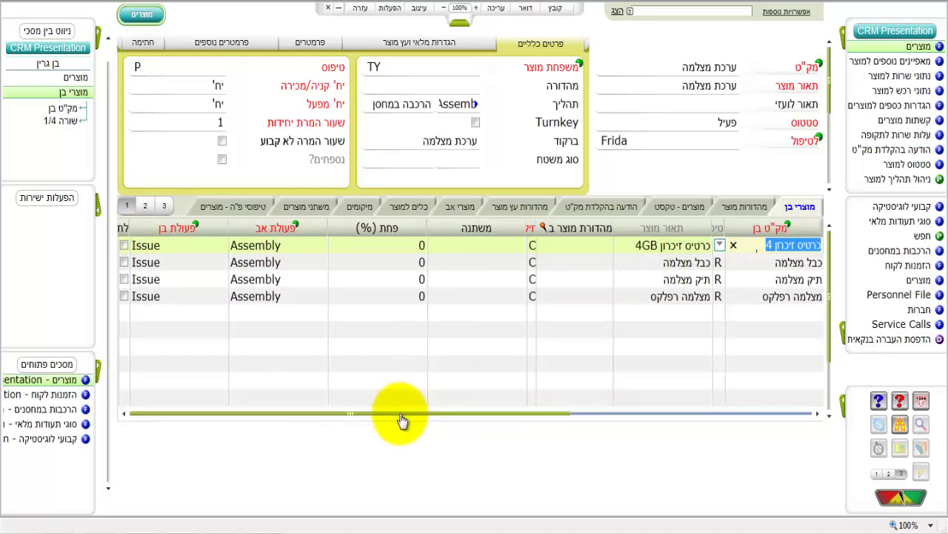
{"action": "left_click_drag", "start_coordinate": [403, 413], "coordinate": [684, 422]}
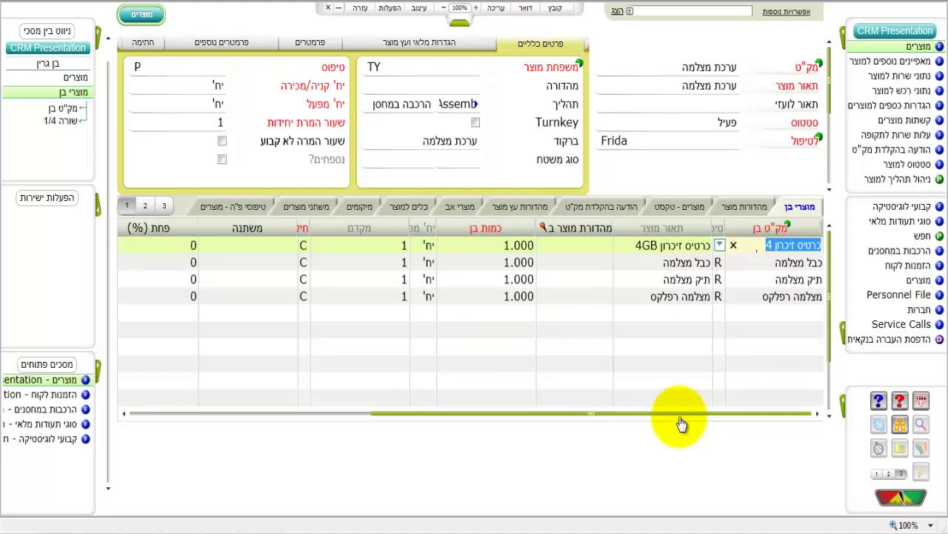
{"action": "left_click", "coordinate": [53, 399]}
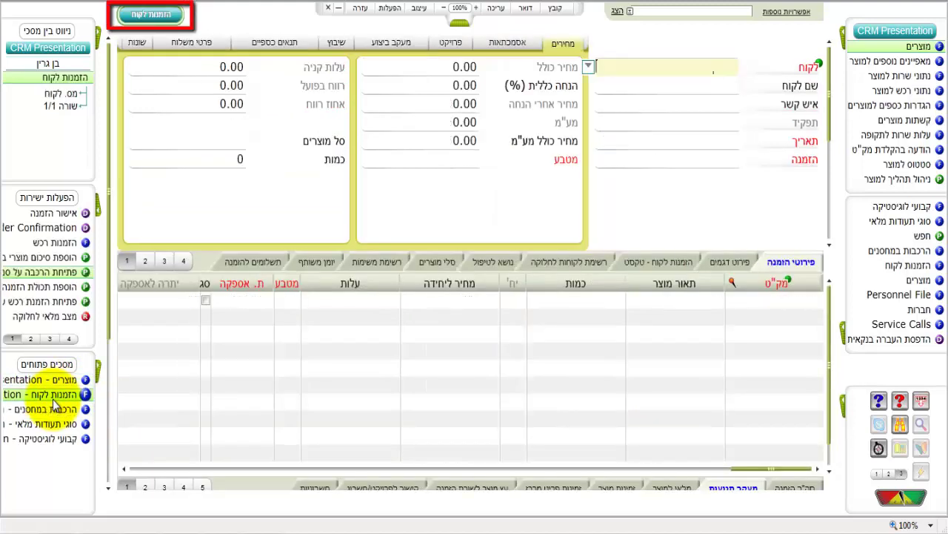
{"action": "mouse_move", "coordinate": [101, 215]}
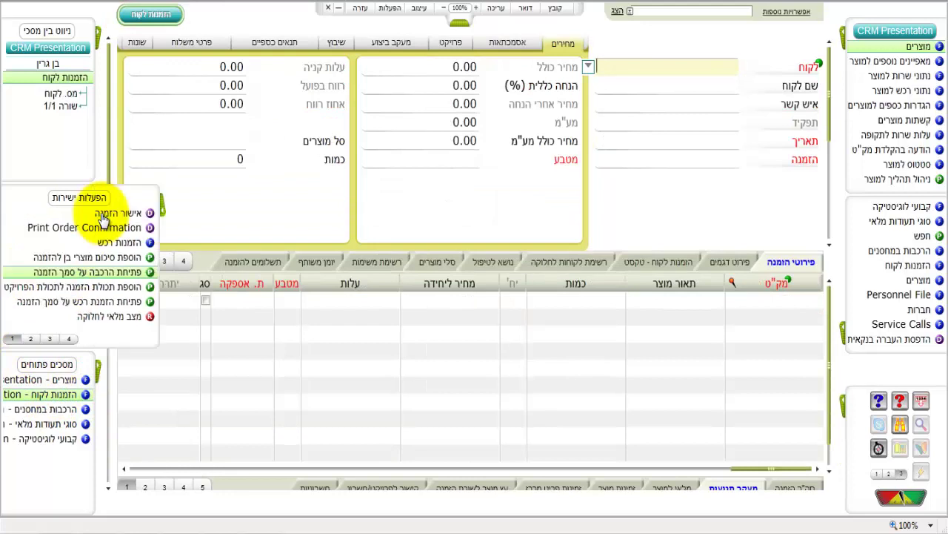
{"action": "left_click", "coordinate": [55, 412]}
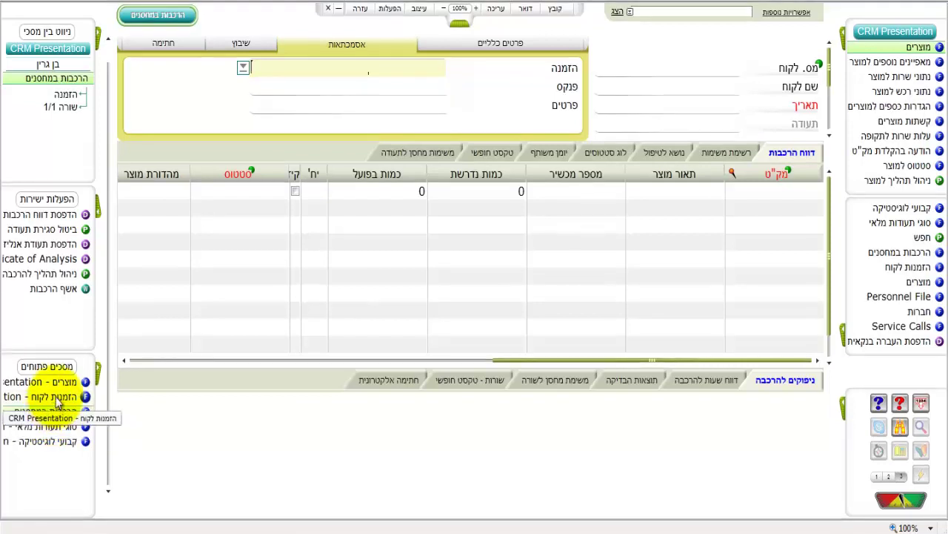
- Retrieve the existing customer order in the customer orders form (הזמנות לקוח) by its order number
{"action": "left_click", "coordinate": [59, 400]}
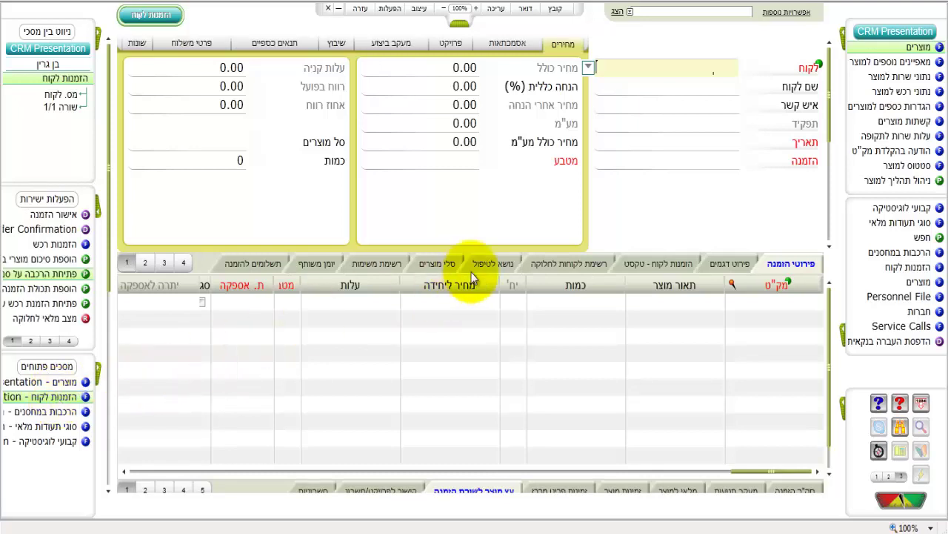
{"action": "left_click", "coordinate": [639, 161]}
{"action": "key", "text": "F11"}
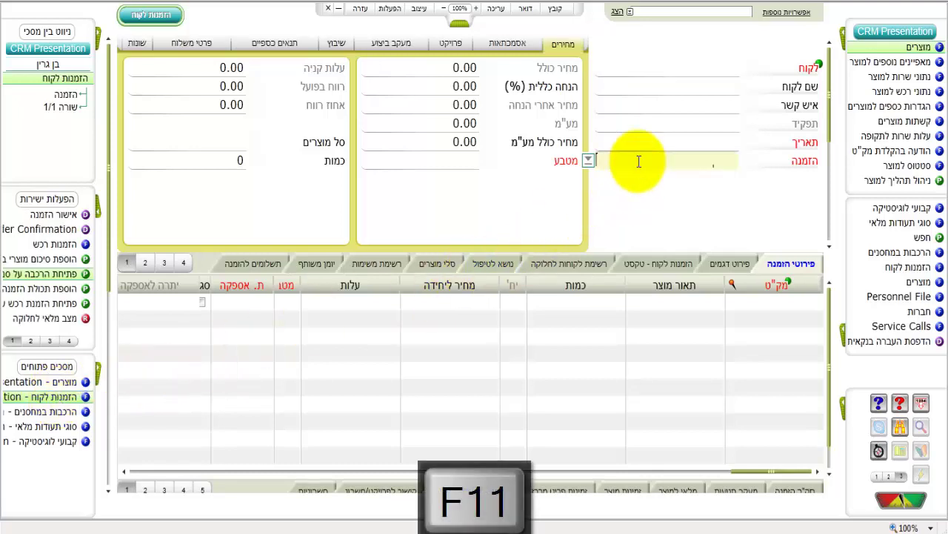
{"action": "type", "text": "SO13000003"}
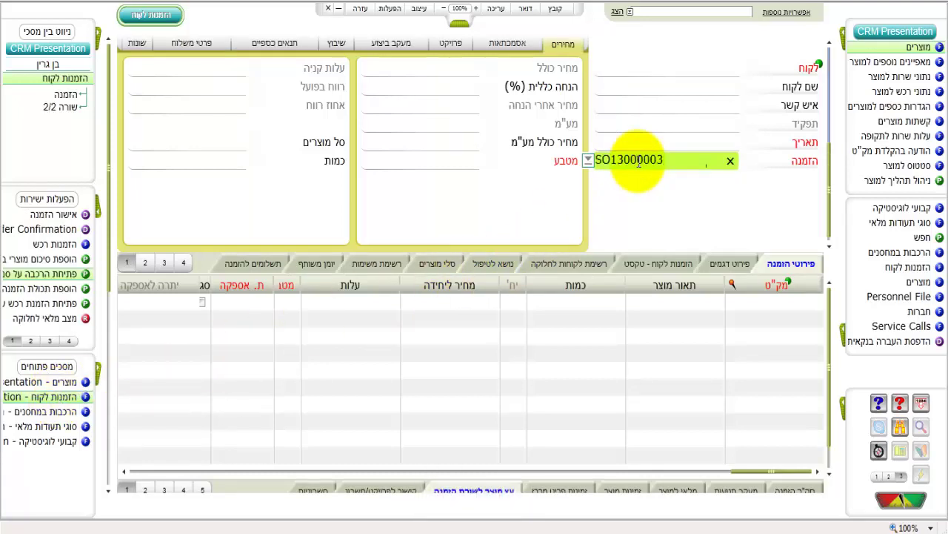
{"action": "key", "text": "Return"}
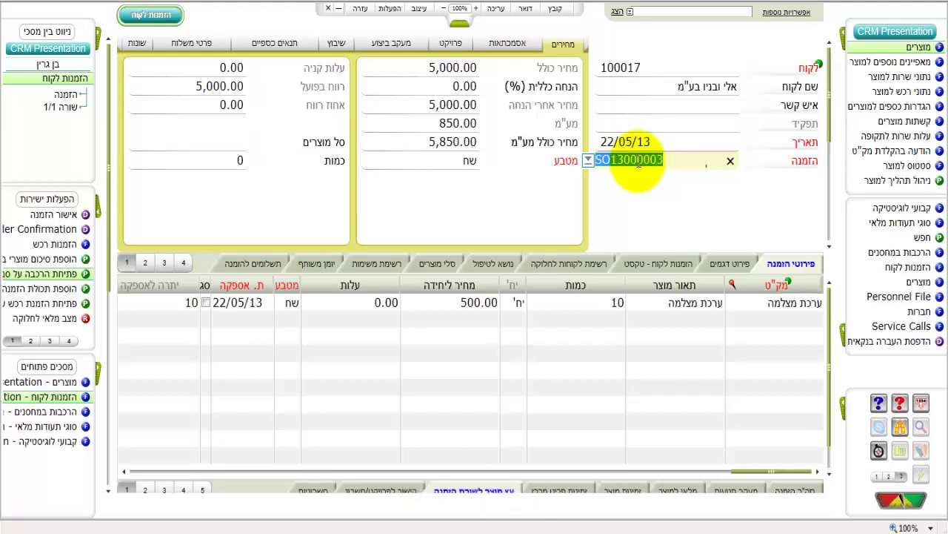
- Build the product tree for the order's camera kit (ערכת מצלמה) line
{"action": "left_click", "coordinate": [786, 263]}
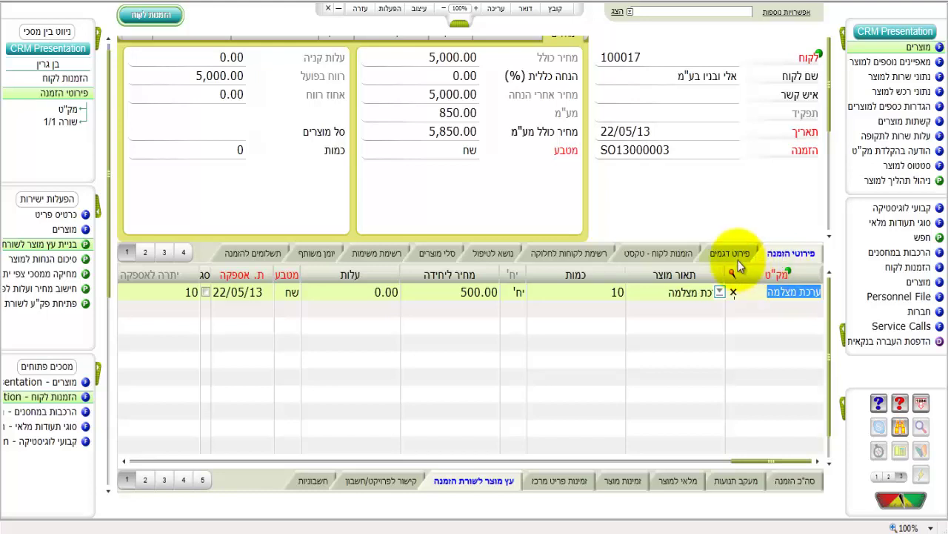
{"action": "left_click", "coordinate": [88, 248]}
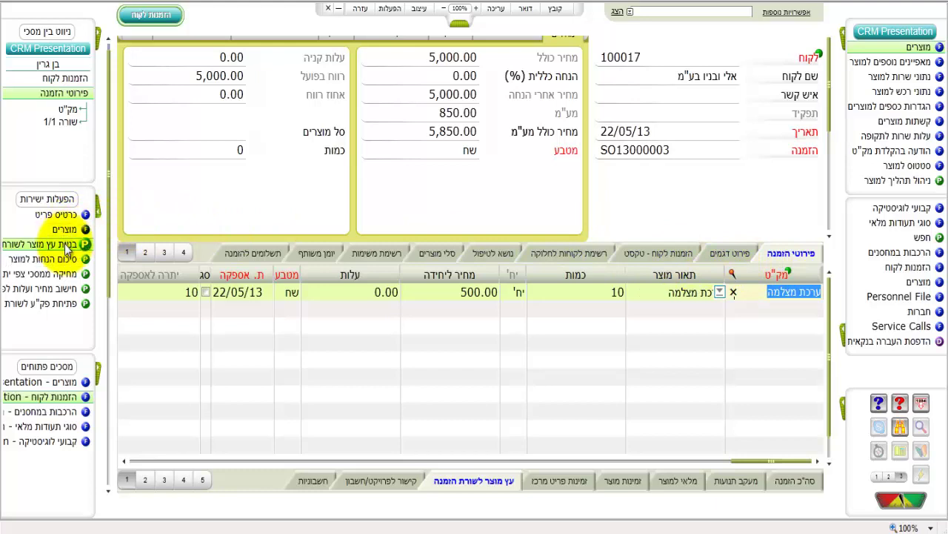
{"action": "key", "text": "Return"}
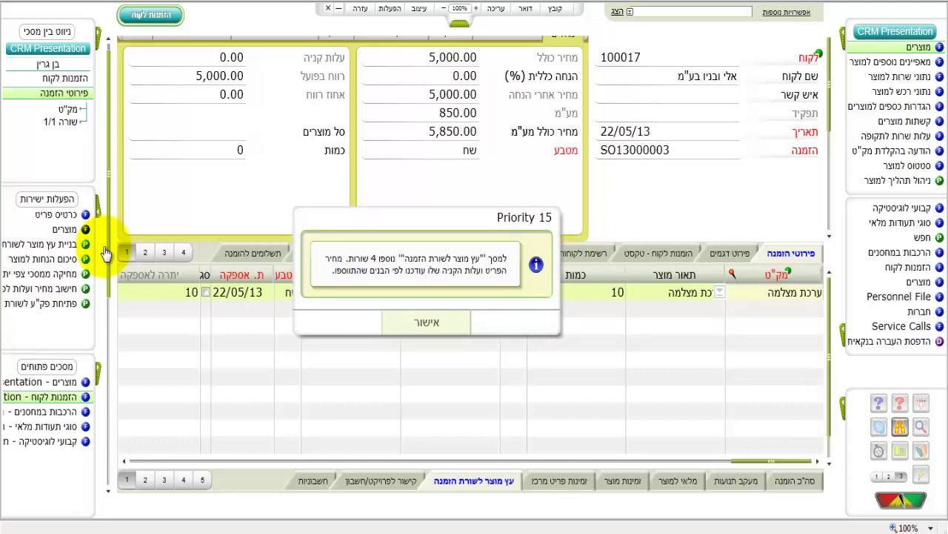
{"action": "key", "text": "Return"}
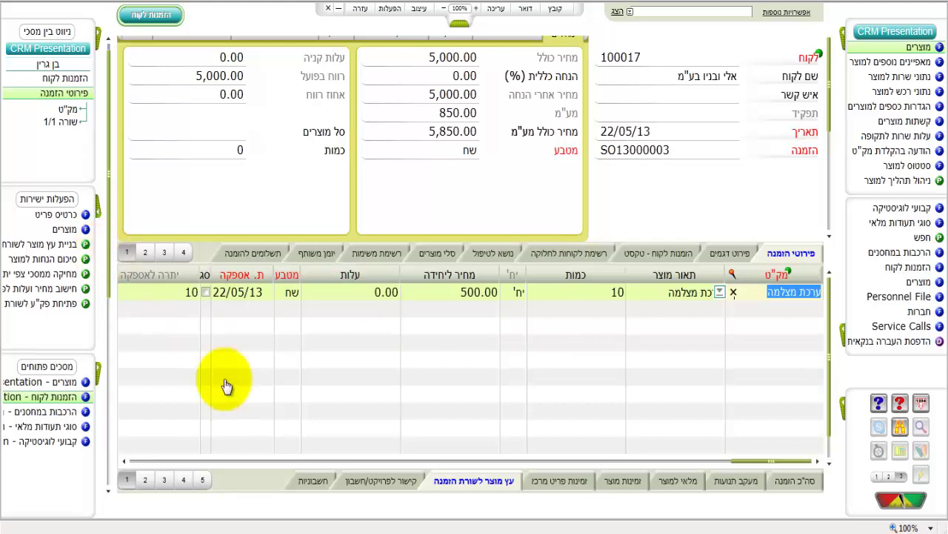
- Replace the 4GB memory card with the 16GB card (כרטיס זיכרון 16) in the order line's product tree and return to the order header
{"action": "left_click", "coordinate": [465, 489]}
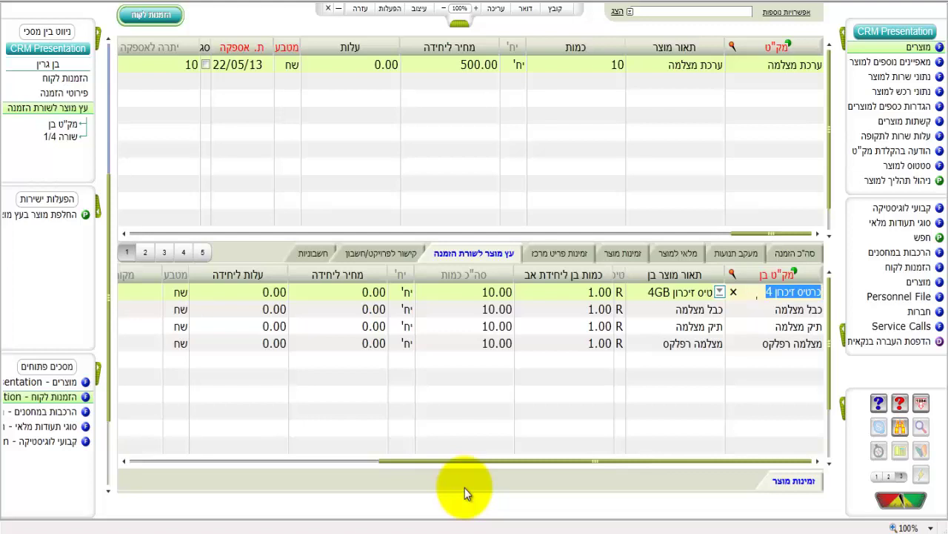
{"action": "left_click", "coordinate": [768, 295]}
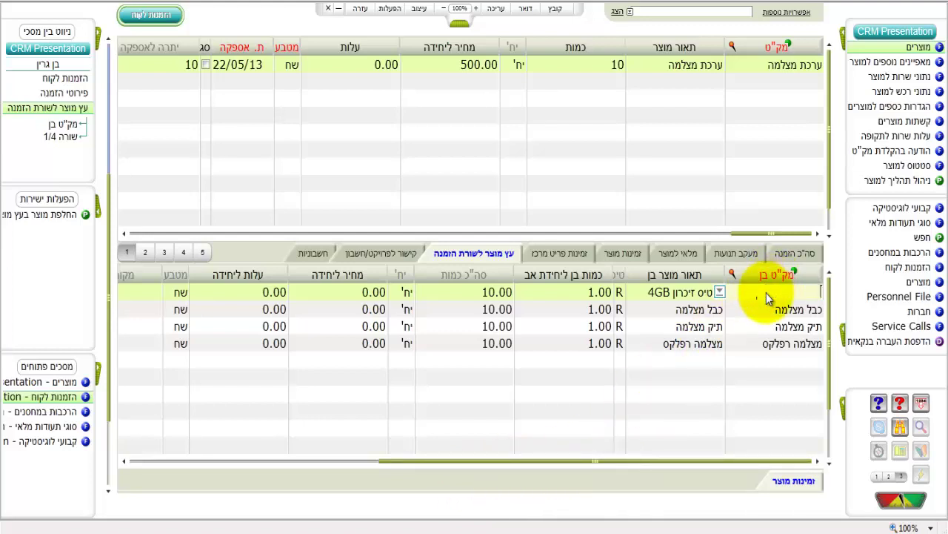
{"action": "key", "text": "ctrl+F6"}
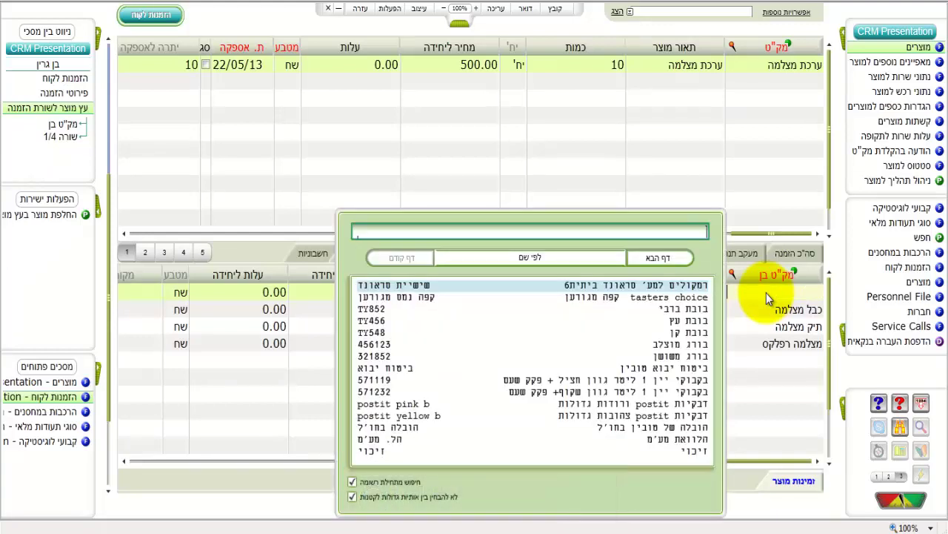
{"action": "type", "text": "כרטי"}
{"action": "key", "text": "Return"}
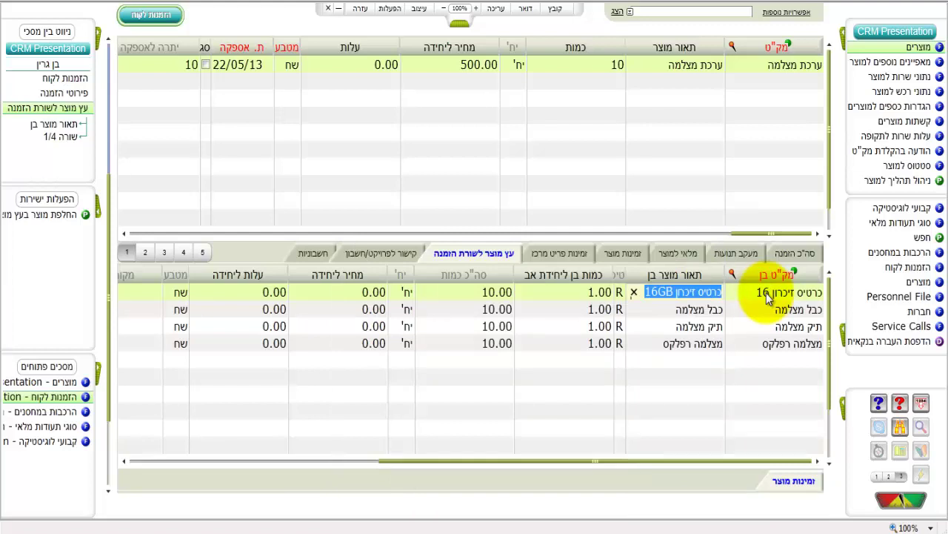
{"action": "key", "text": "Escape"}
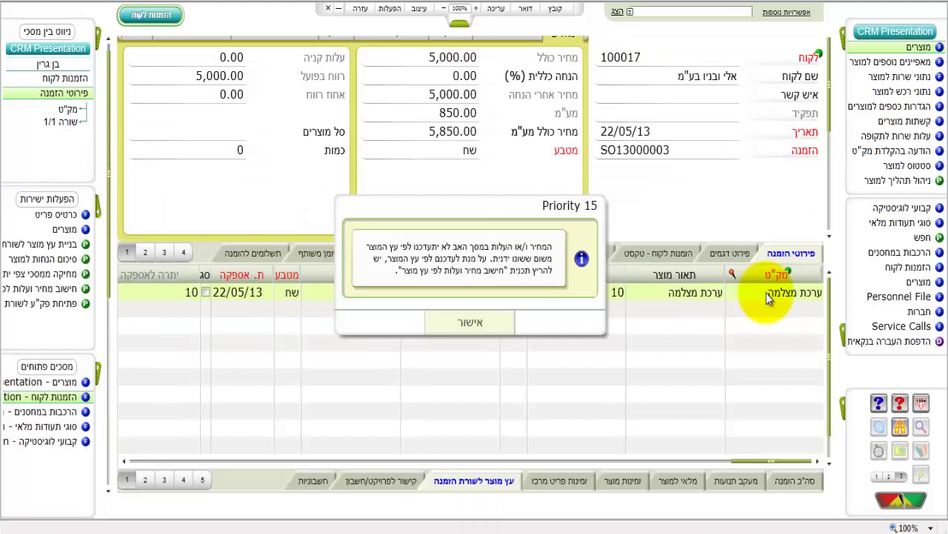
{"action": "key", "text": "Return"}
{"action": "key", "text": "Escape"}
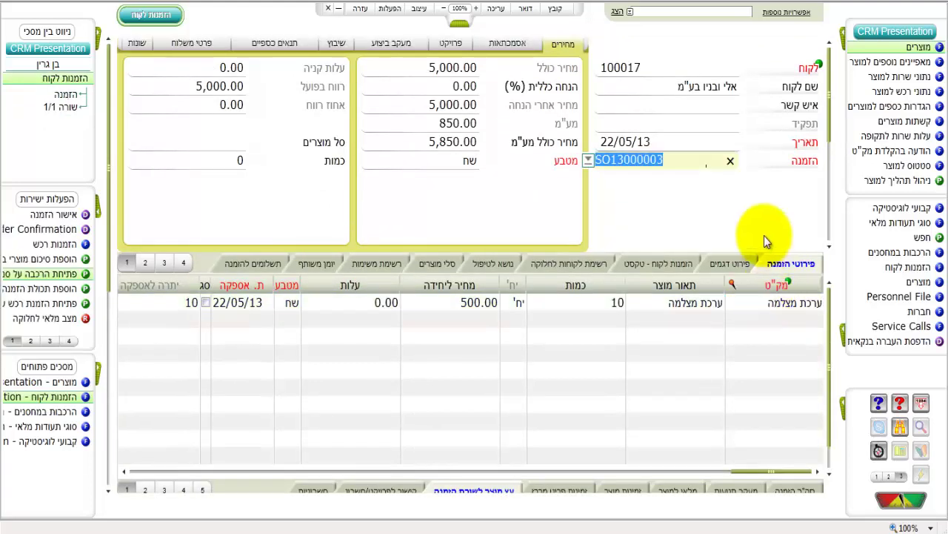
- Examine the definition of the order's draft status (טיוטא) in the order statuses form, including its permitted operations
{"action": "left_click", "coordinate": [401, 49]}
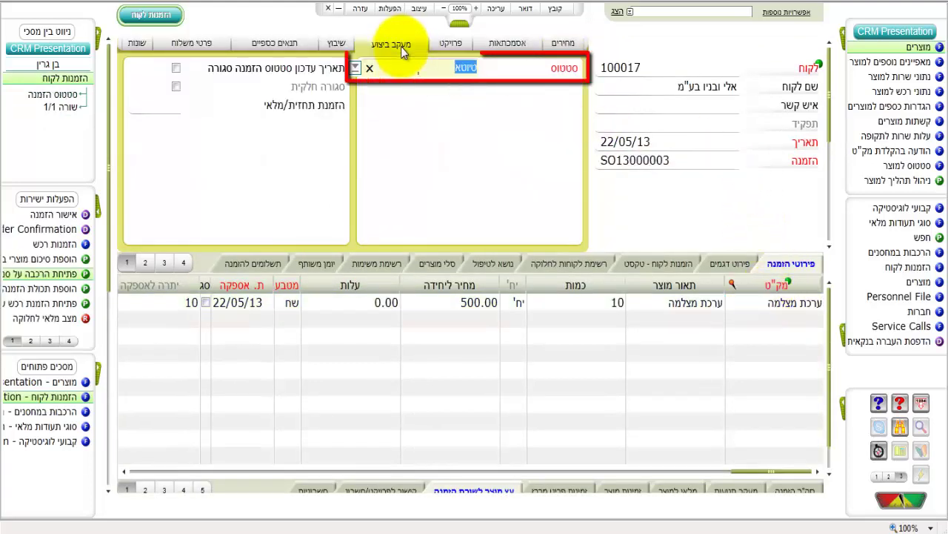
{"action": "key", "text": "F6"}
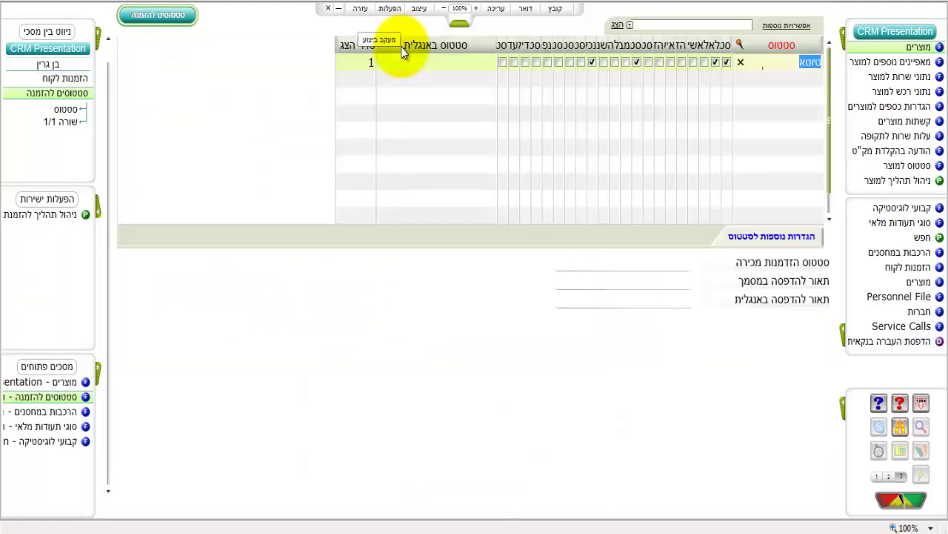
{"action": "key", "text": "F4"}
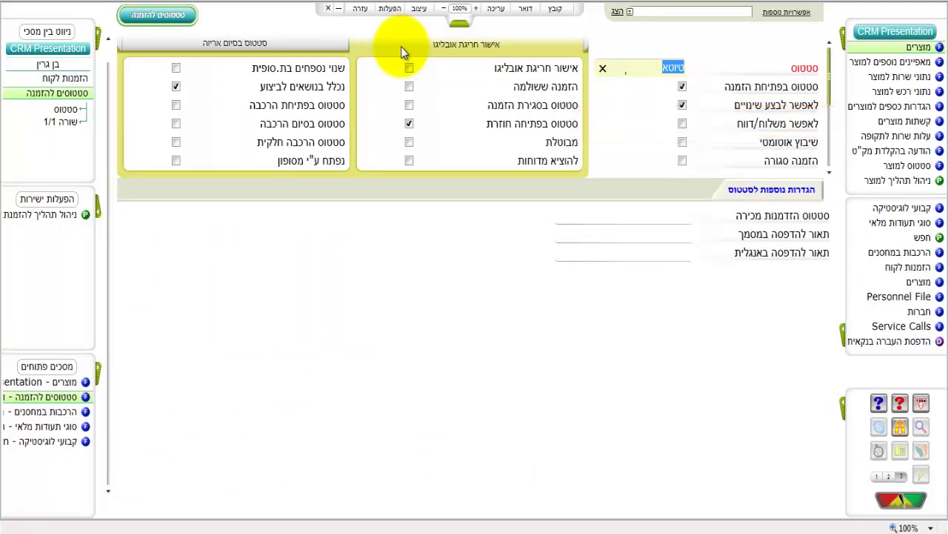
{"action": "key", "text": "Escape"}
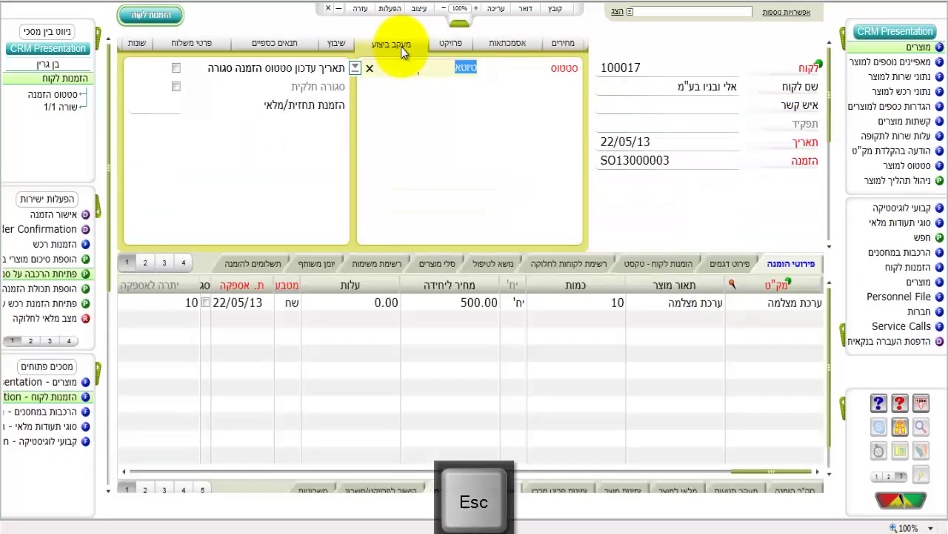
- Set the order status to מאושרת לבצוע and open a warehouse assembly based on the order
{"action": "left_click", "coordinate": [355, 68]}
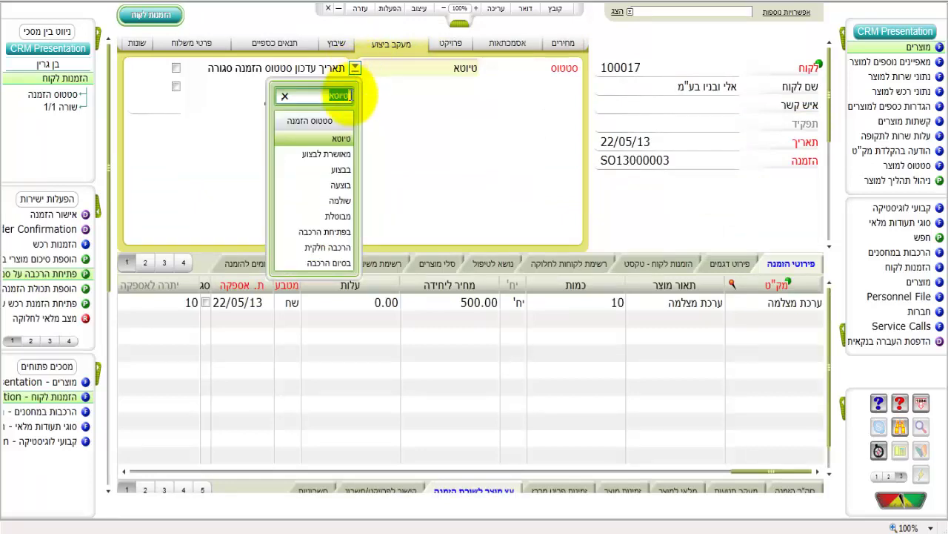
{"action": "left_click", "coordinate": [331, 155]}
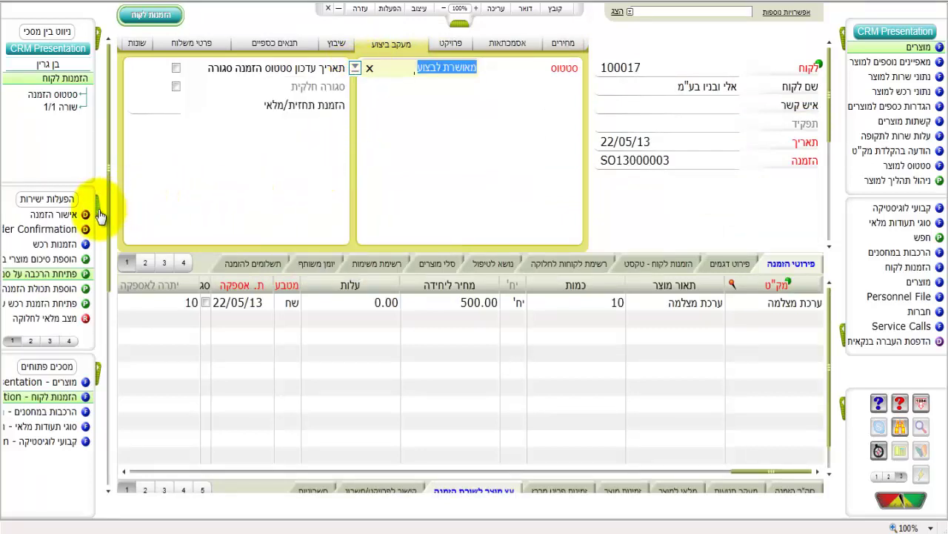
{"action": "left_click", "coordinate": [104, 274]}
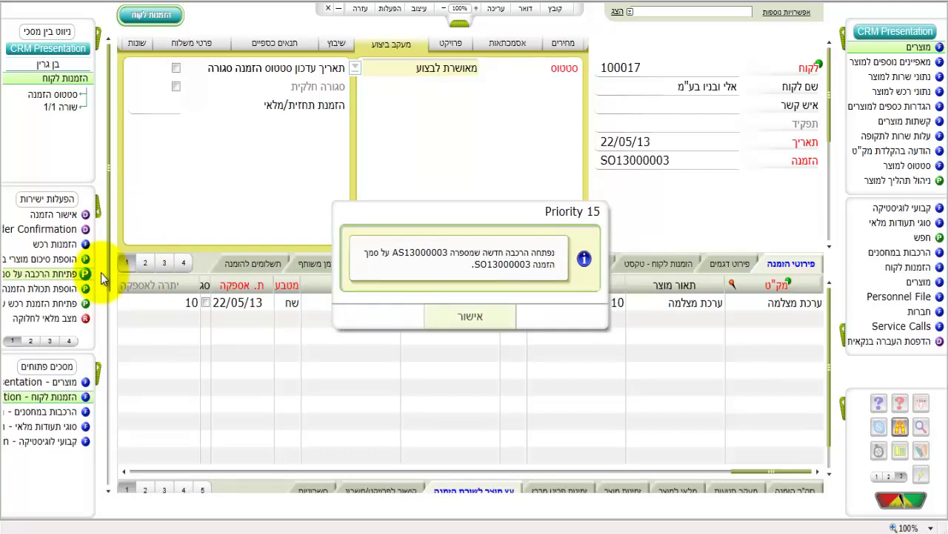
{"action": "key", "text": "Return"}
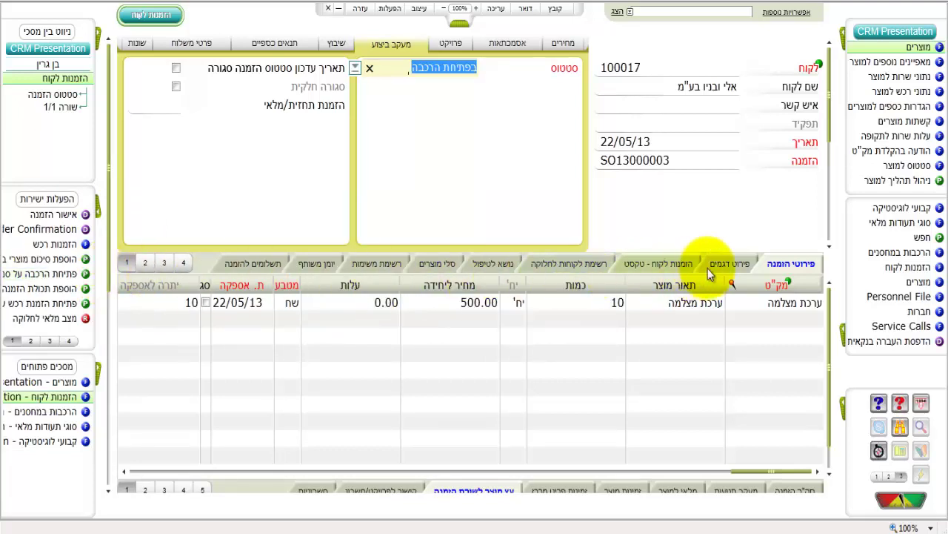
- Open the warehouse assembly document linked in the transaction tracking (מעקב תנועות) of the camera kit order line
{"action": "left_click", "coordinate": [782, 270]}
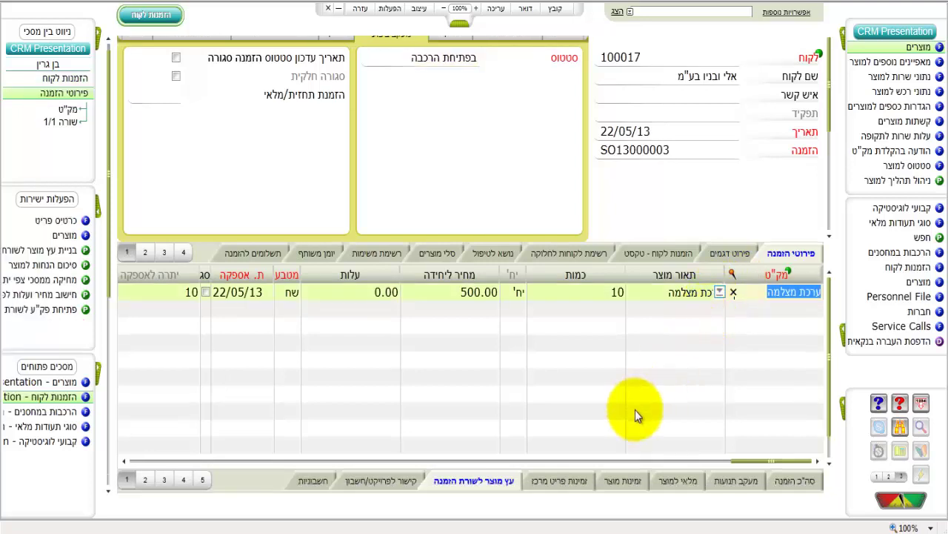
{"action": "left_click", "coordinate": [741, 486]}
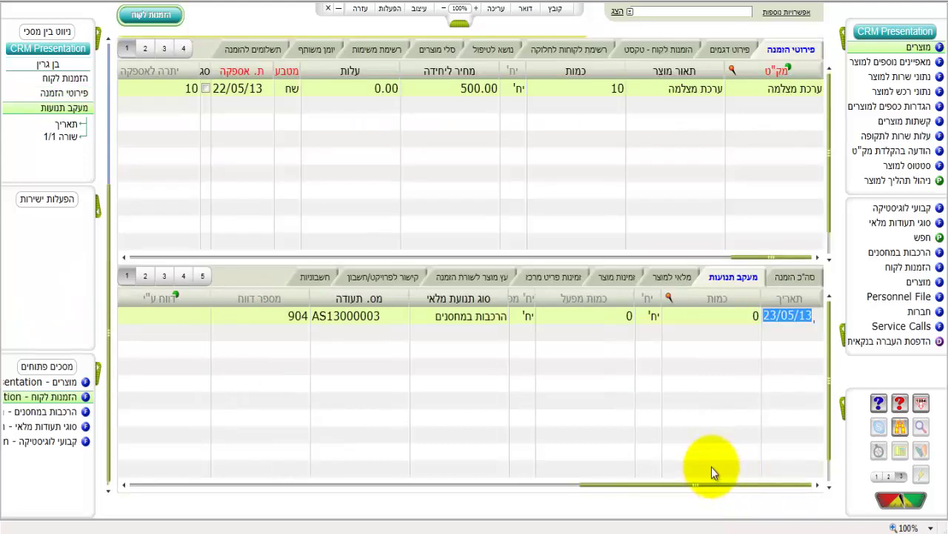
{"action": "left_click", "coordinate": [362, 319]}
{"action": "key", "text": "F6"}
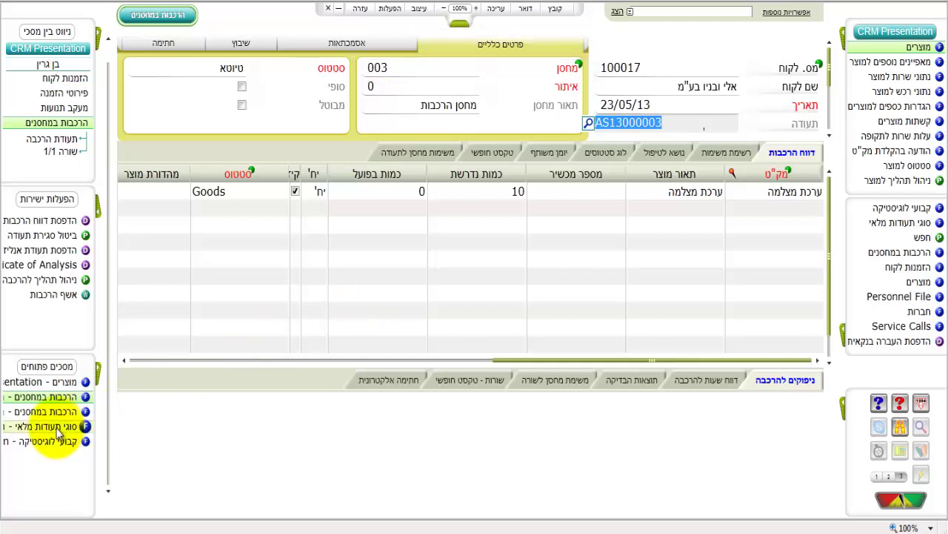
- Check the default settings of the warehouse assembly document type and the assembly document's reference and assignment details
{"action": "left_click", "coordinate": [58, 429]}
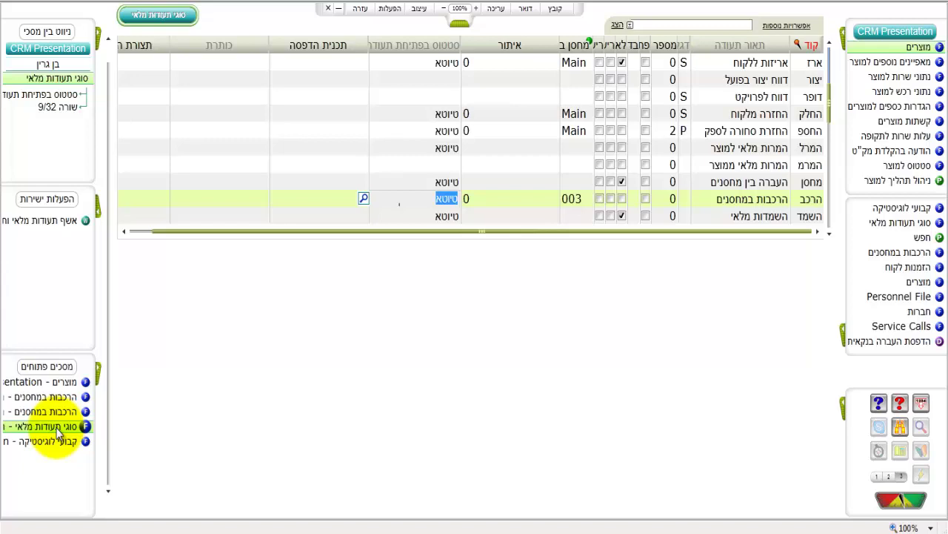
{"action": "left_click", "coordinate": [59, 398]}
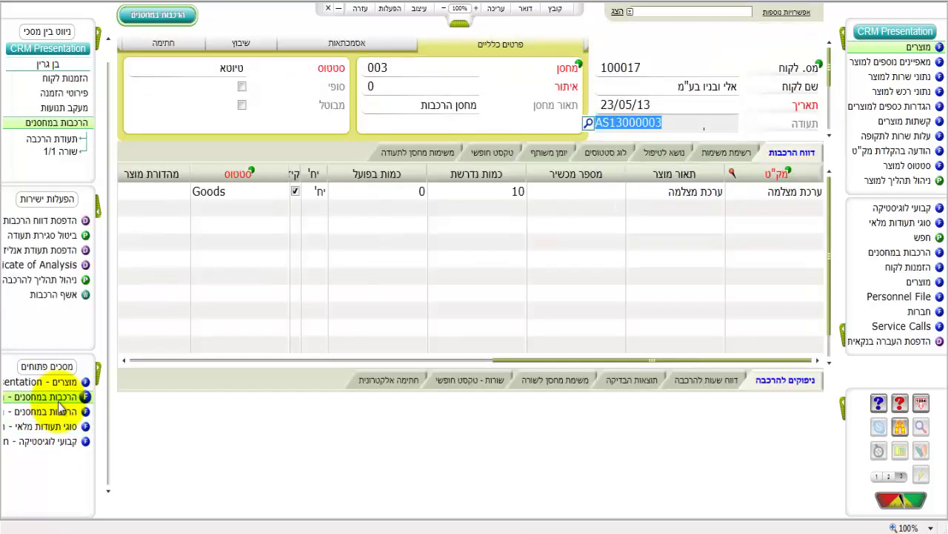
{"action": "left_click", "coordinate": [331, 45]}
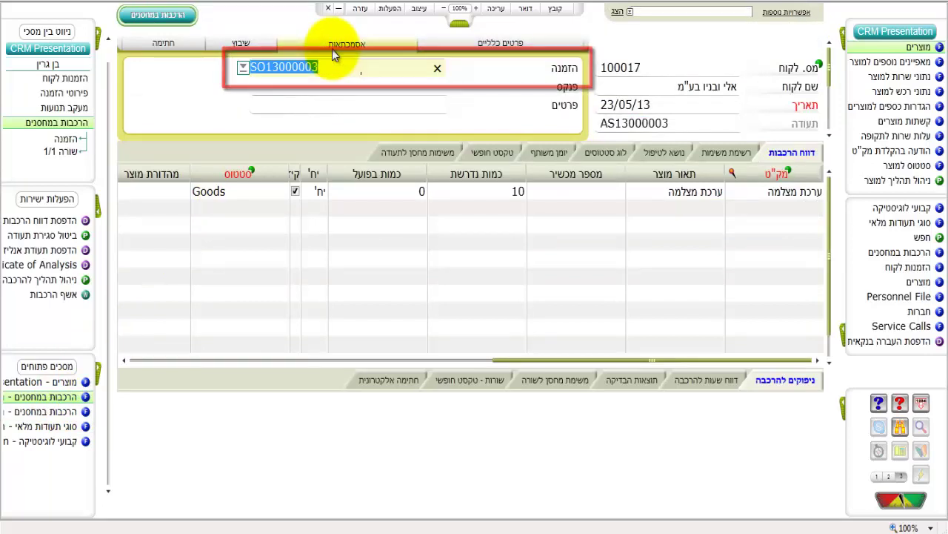
{"action": "left_click", "coordinate": [330, 43]}
{"action": "left_click", "coordinate": [257, 46]}
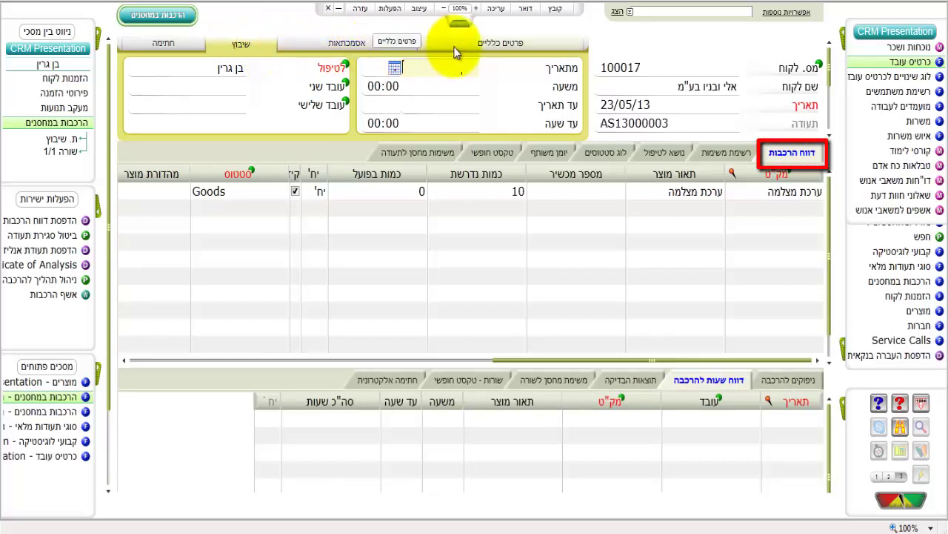
- Open the assembly report (דווח הרכבות) of the camera kit, read the help for כמות בפועל and check the line's remaining details
{"action": "left_click", "coordinate": [789, 152]}
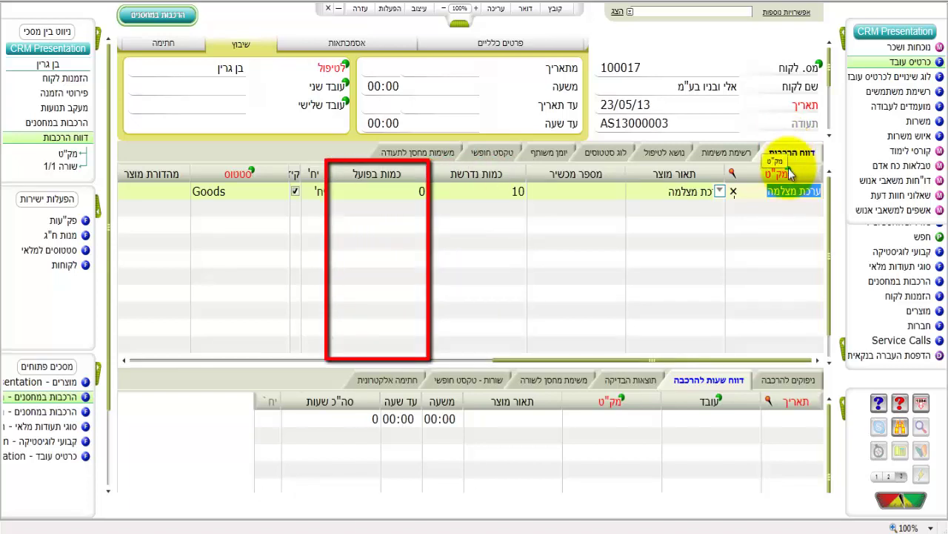
{"action": "key", "text": "F1"}
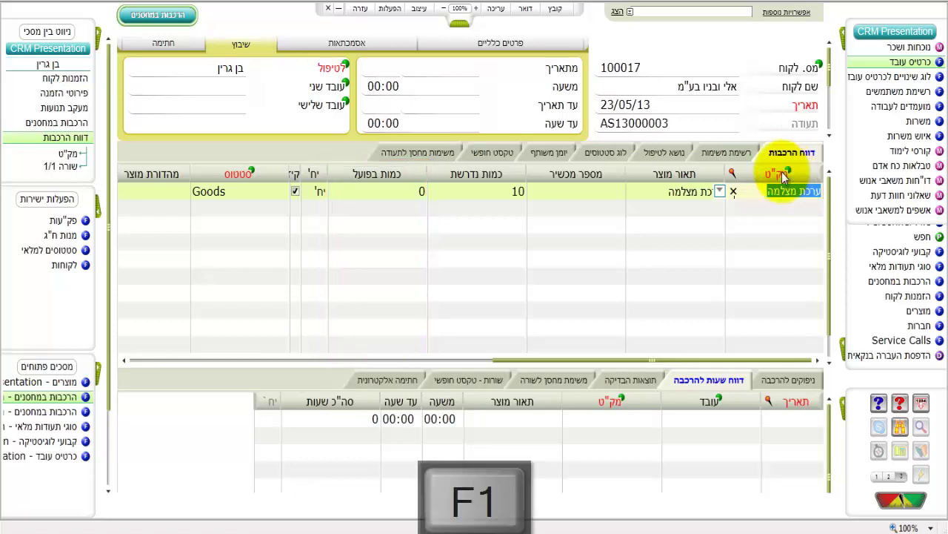
{"action": "left_click", "coordinate": [394, 191]}
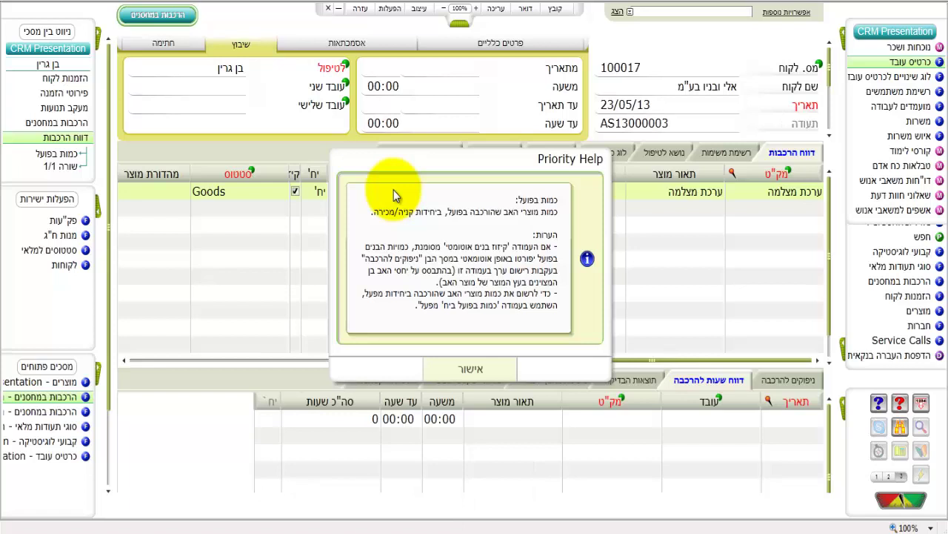
{"action": "key", "text": "Escape"}
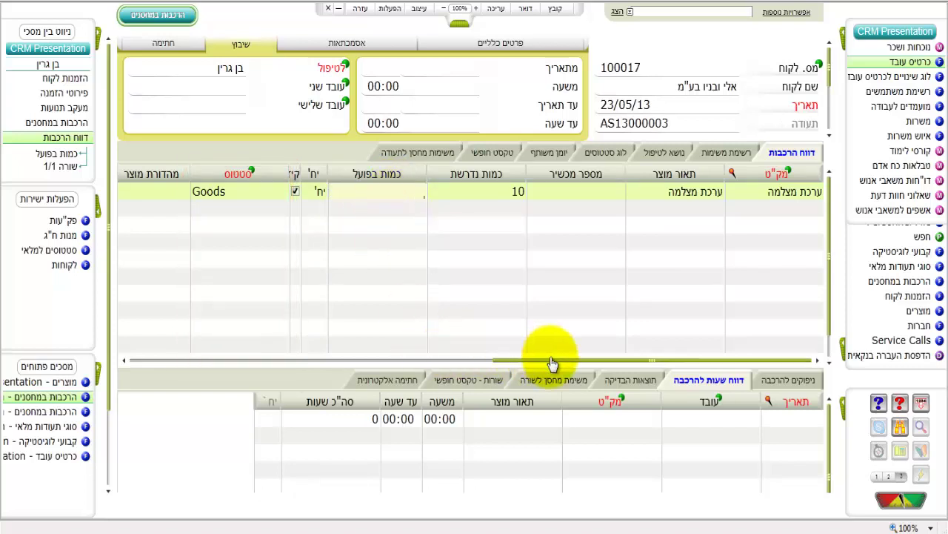
{"action": "left_click_drag", "start_coordinate": [551, 360], "coordinate": [470, 358]}
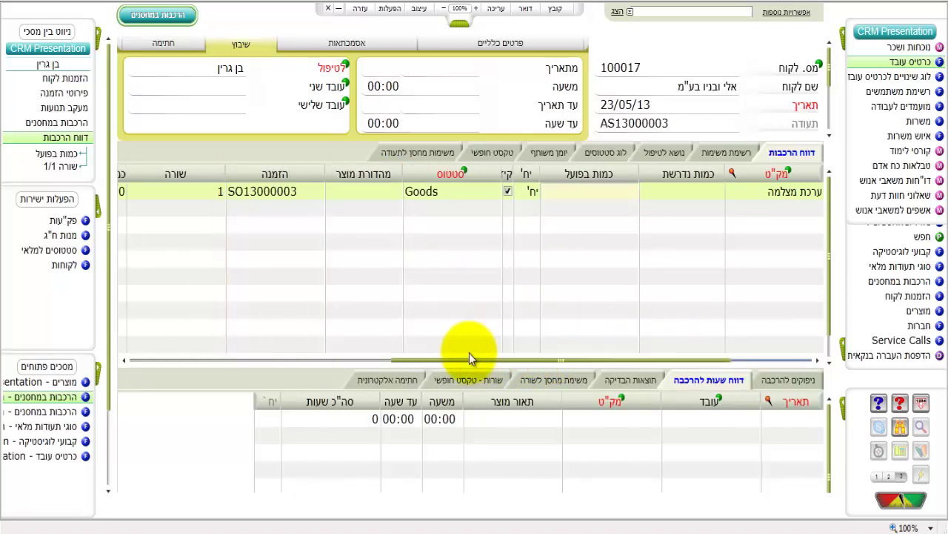
- Check the issuing warehouse of the components in ניפוקים להרכבה against the logistics constant IPartWarhsAs, and return to the assembly
{"action": "left_click", "coordinate": [785, 380]}
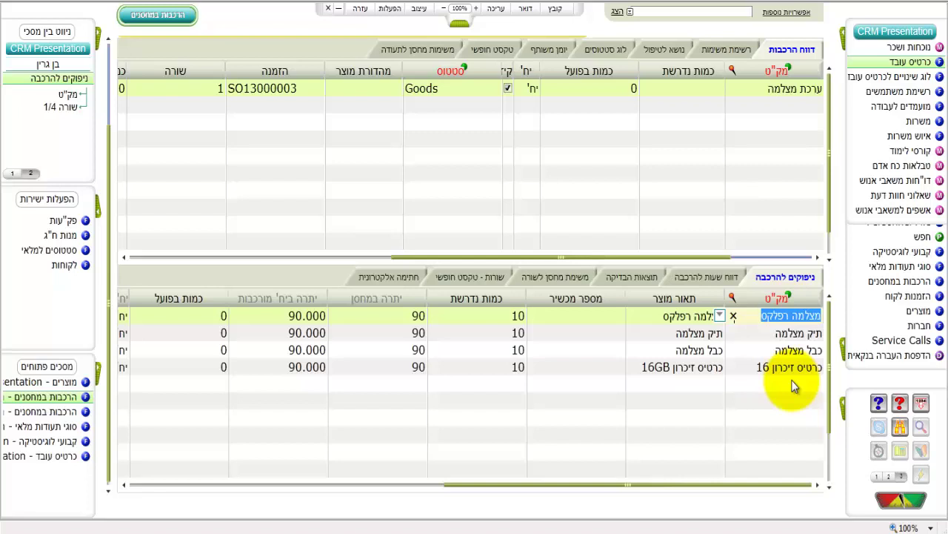
{"action": "left_click_drag", "start_coordinate": [730, 484], "coordinate": [546, 482]}
{"action": "left_click", "coordinate": [304, 367]}
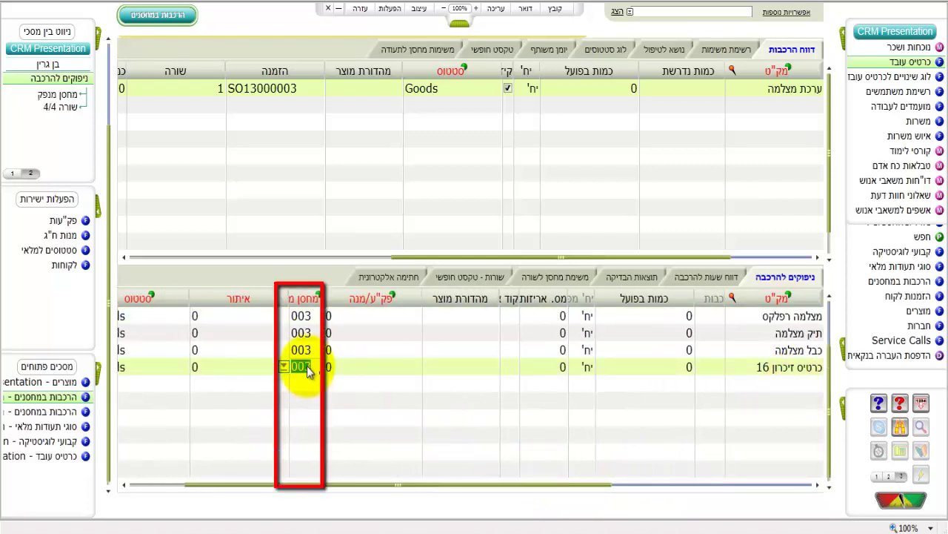
{"action": "left_click", "coordinate": [60, 443]}
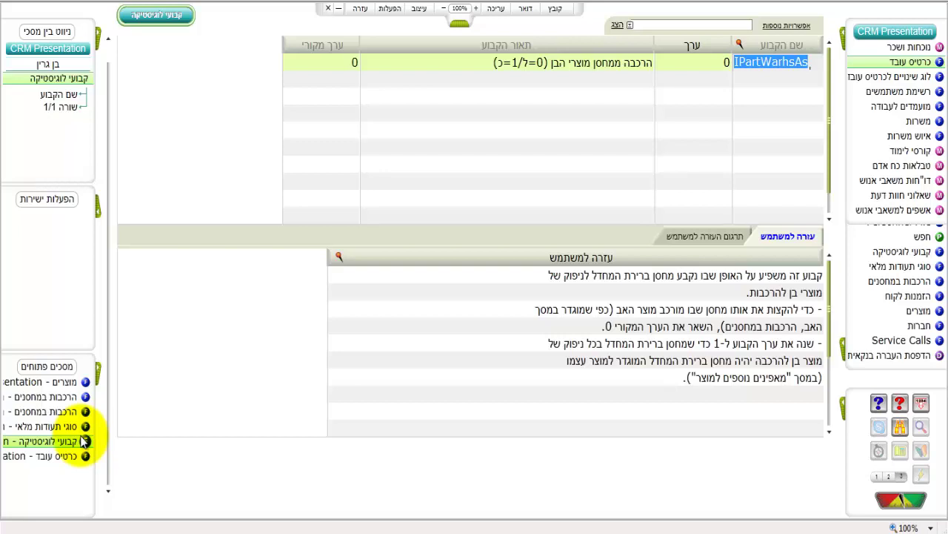
{"action": "left_click", "coordinate": [67, 397]}
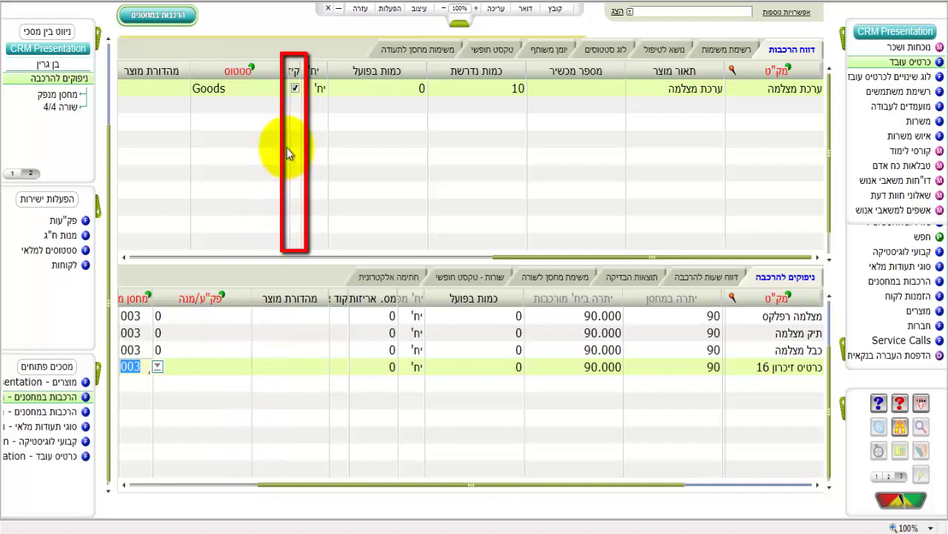
- Report an actual quantity (כמות בפועל) of 10 for the camera kit and check the component quantities in ניפוקים להרכבה
{"action": "left_click", "coordinate": [764, 338]}
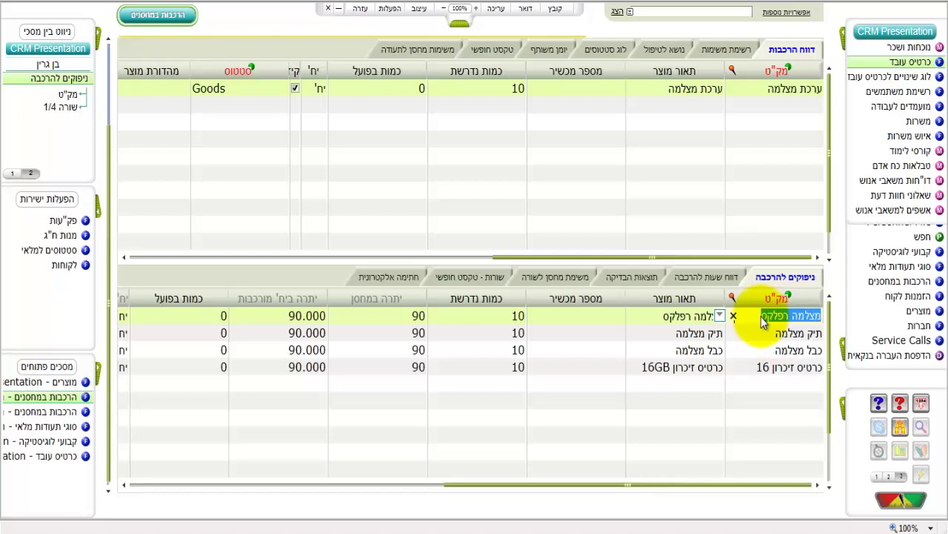
{"action": "key", "text": "Escape"}
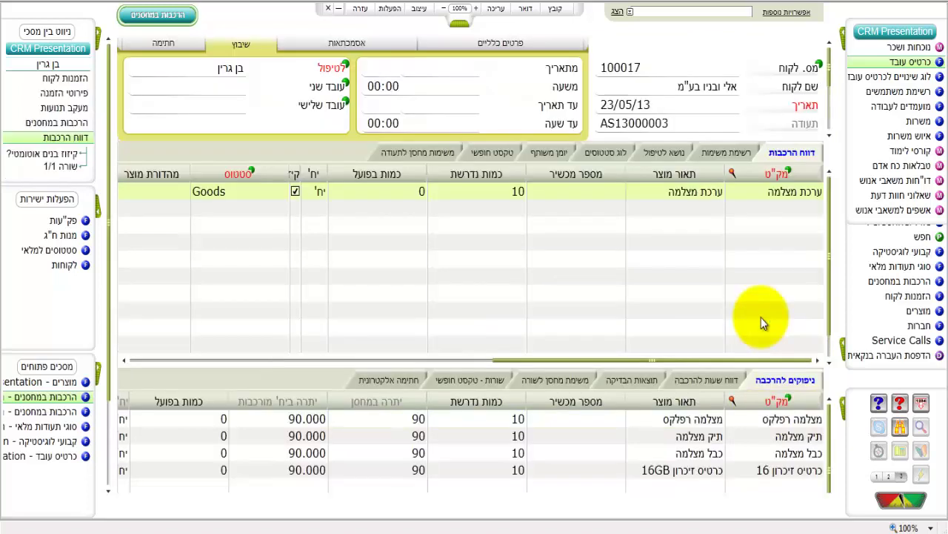
{"action": "left_click", "coordinate": [415, 195]}
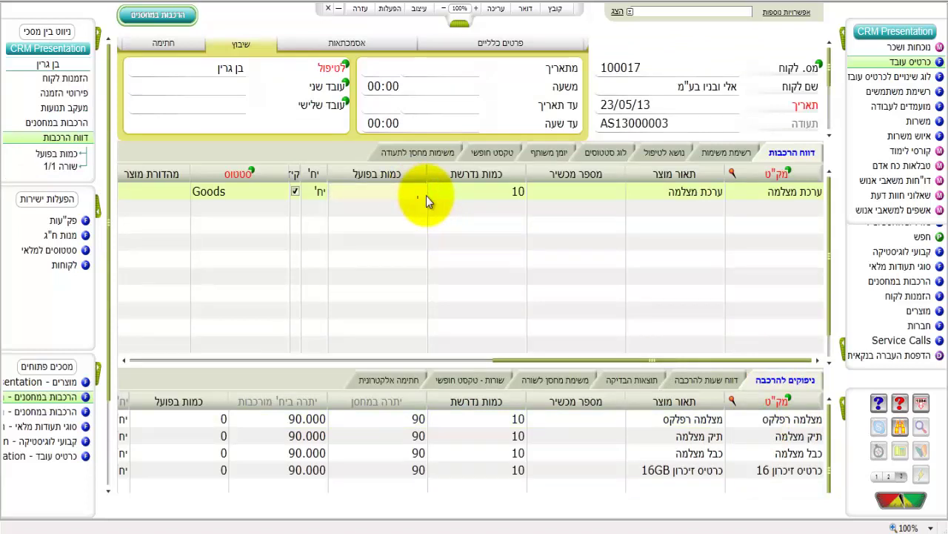
{"action": "type", "text": "10"}
{"action": "key", "text": "Return"}
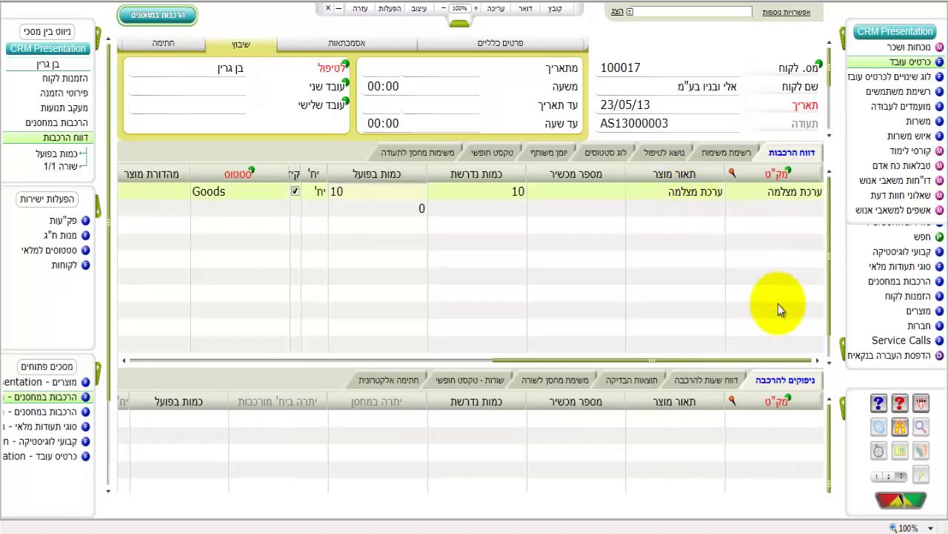
{"action": "left_click", "coordinate": [790, 382]}
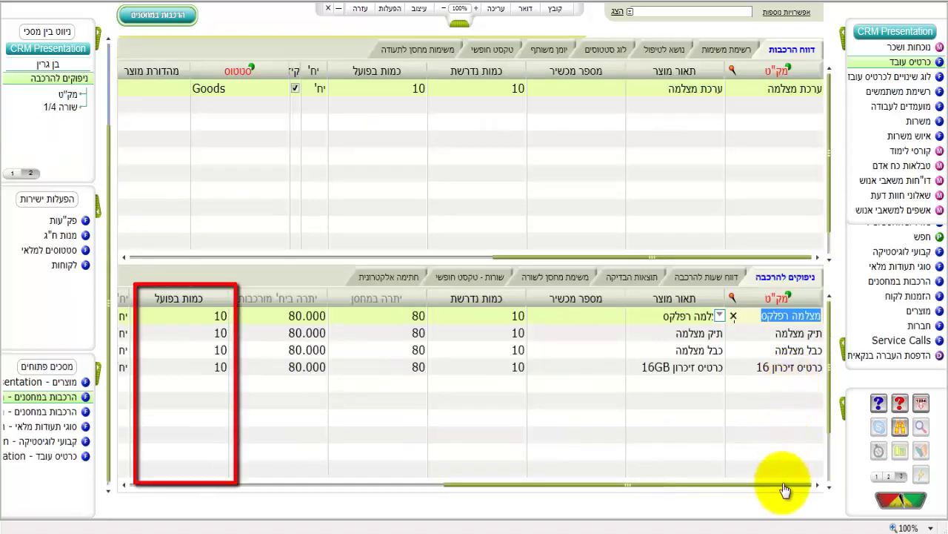
{"action": "left_click_drag", "start_coordinate": [776, 484], "coordinate": [747, 483]}
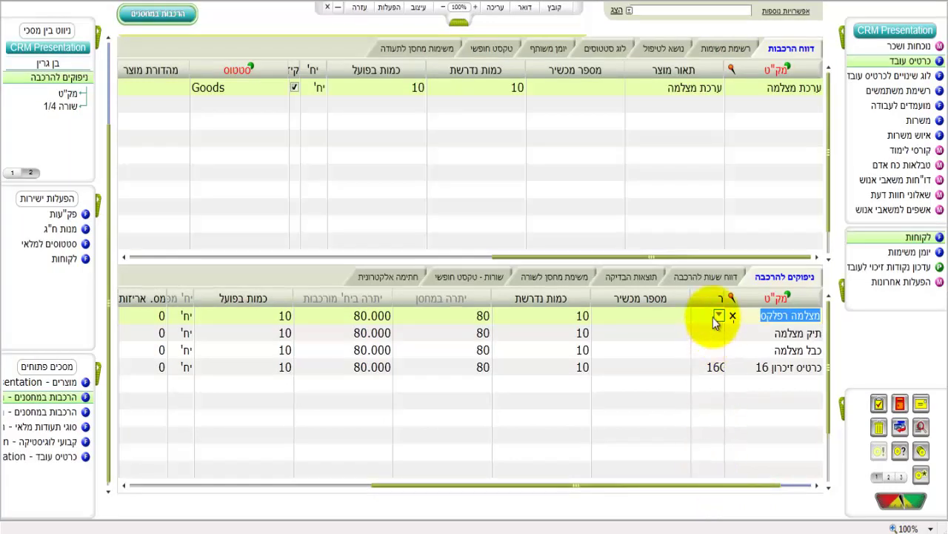
- Add an assembly hours line (דווח שעות להרכבה) dated 26/05/13 for the assigned employee and check the work-hours part in the employee card
{"action": "left_click", "coordinate": [710, 287]}
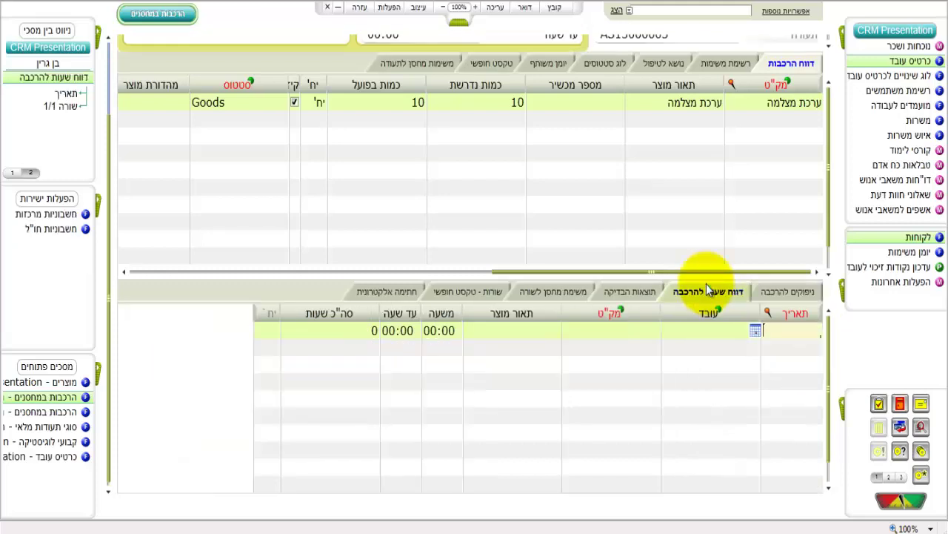
{"action": "key", "text": "plus"}
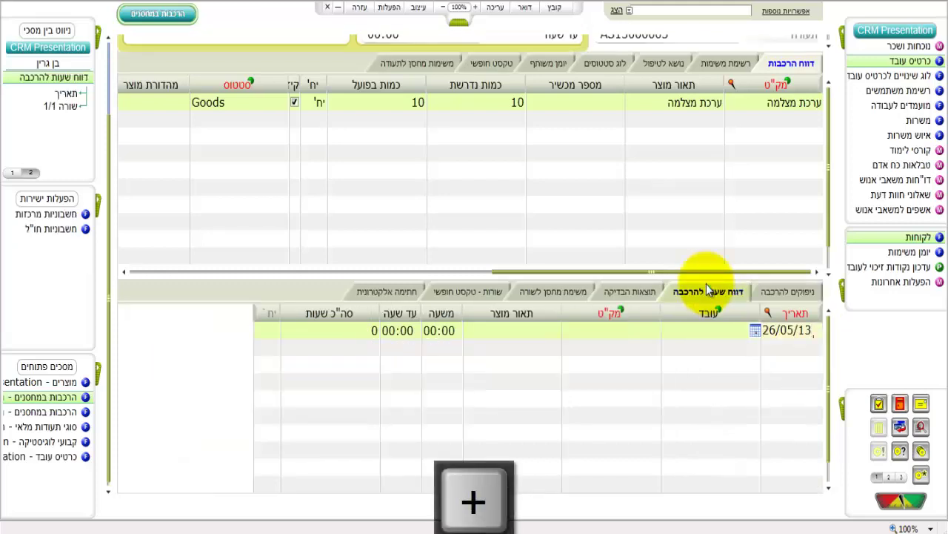
{"action": "key", "text": "Tab"}
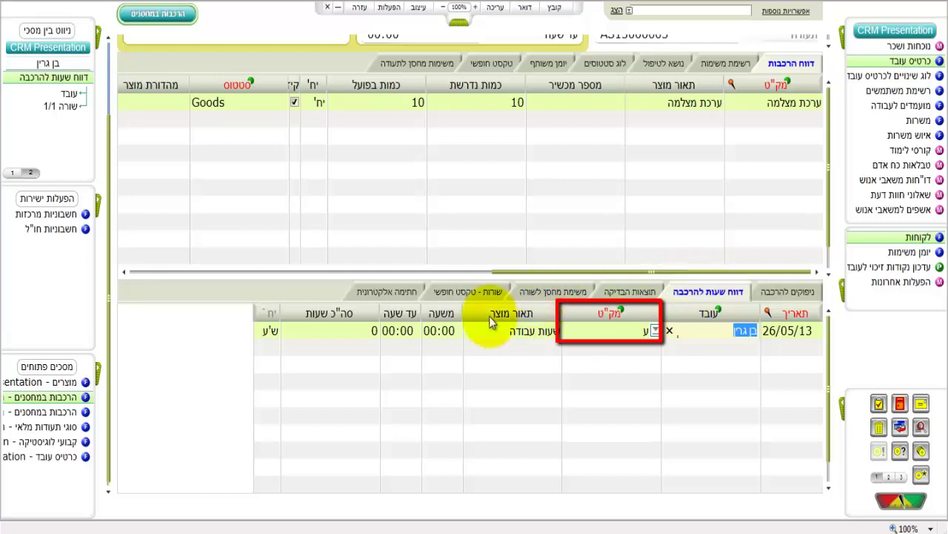
{"action": "left_click", "coordinate": [60, 458]}
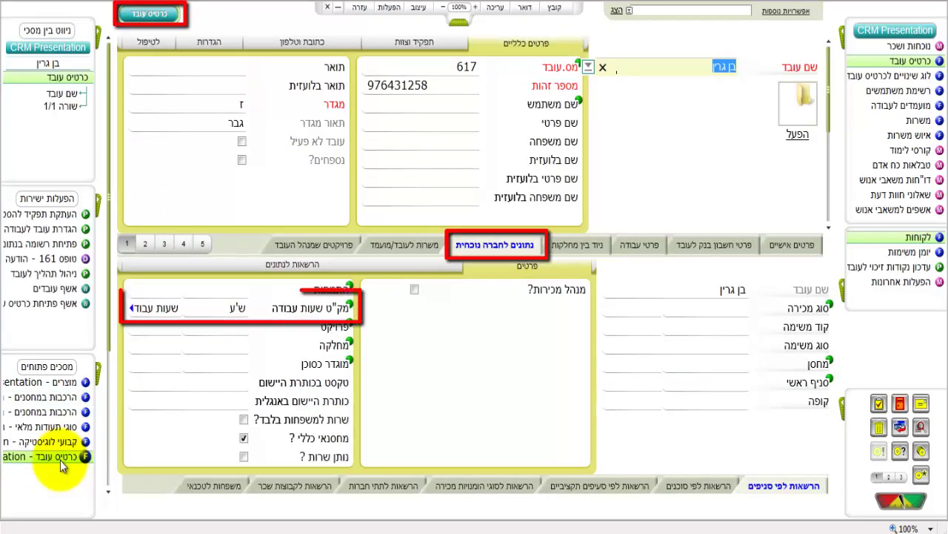
{"action": "left_click", "coordinate": [67, 397]}
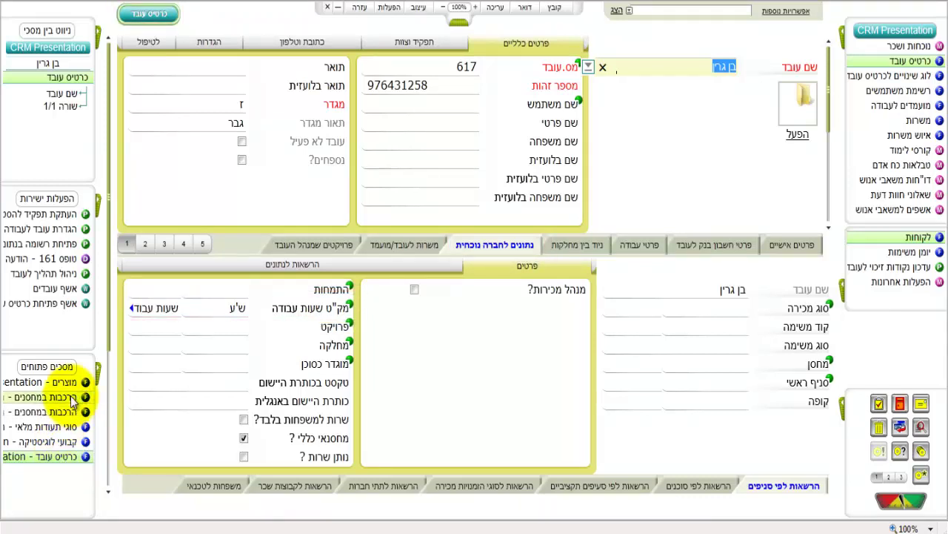
- Set the working time of the assembly hours line from 12:00 to 12:20
{"action": "left_click", "coordinate": [443, 334]}
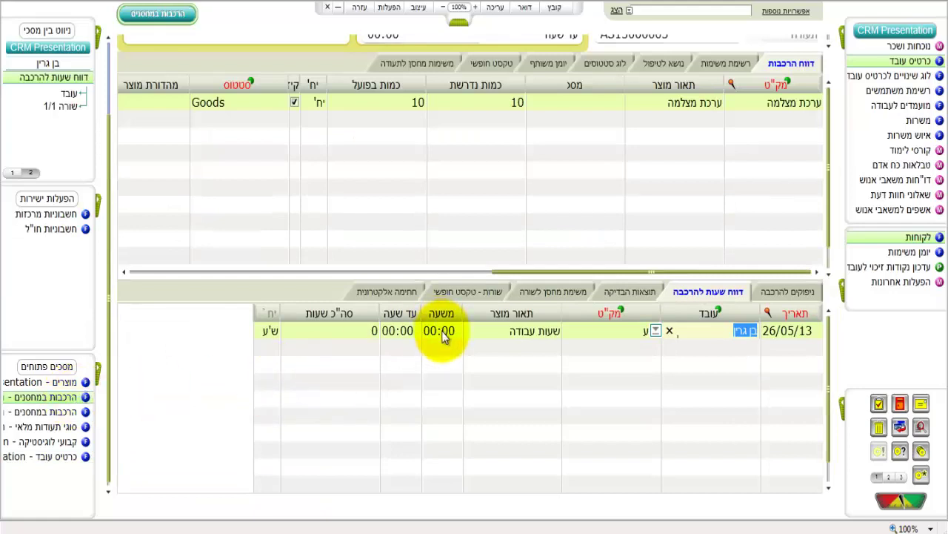
{"action": "type", "text": "12:00"}
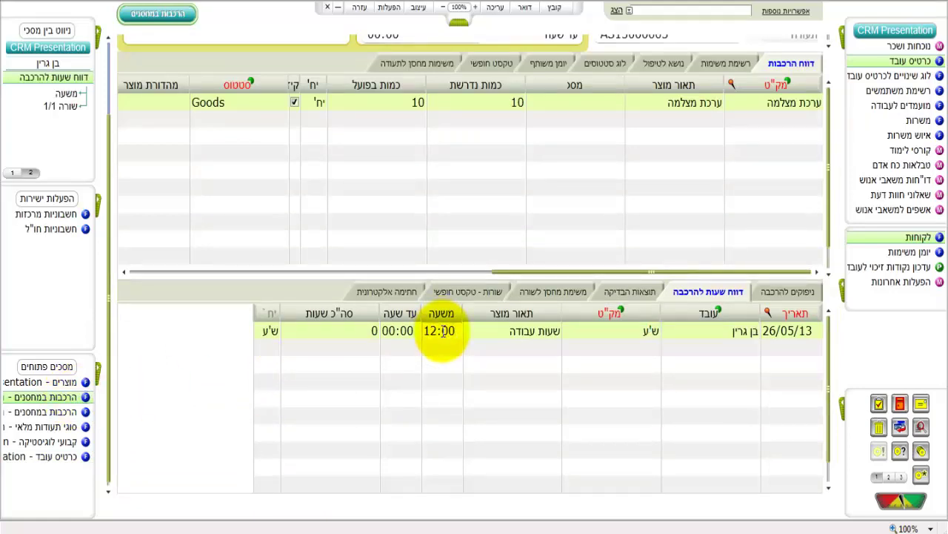
{"action": "key", "text": "Tab"}
{"action": "type", "text": "12:20"}
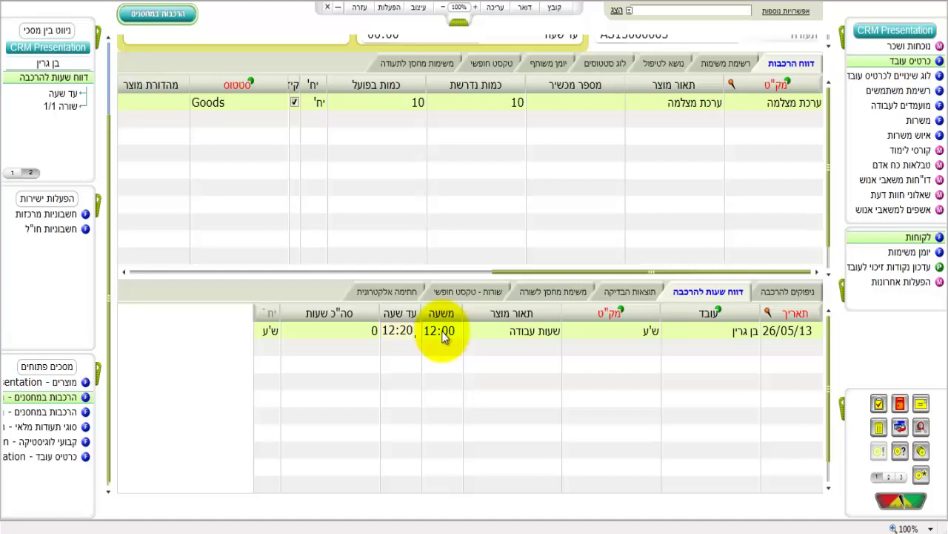
- Set the status of the assembly document to בוצעה in its general details
{"action": "left_click", "coordinate": [789, 60]}
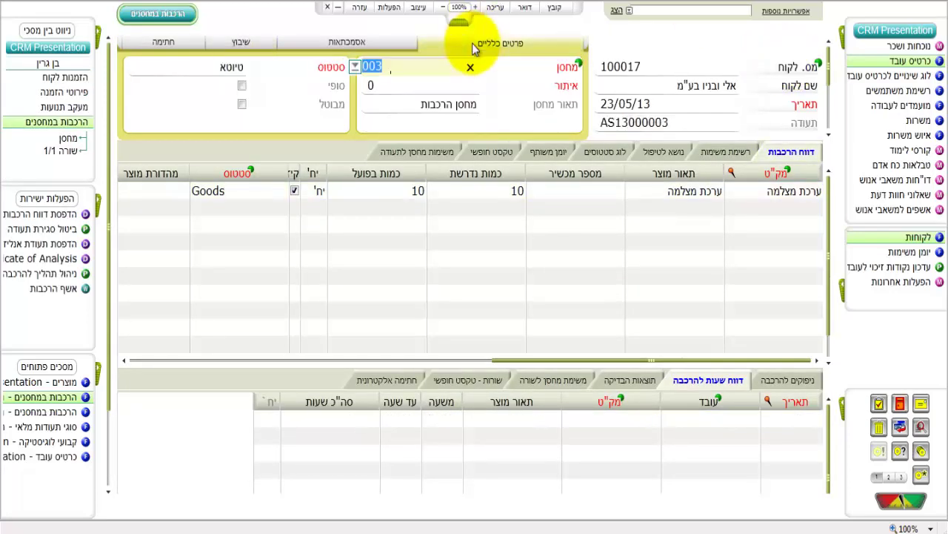
{"action": "left_click", "coordinate": [218, 65]}
{"action": "left_click", "coordinate": [252, 66]}
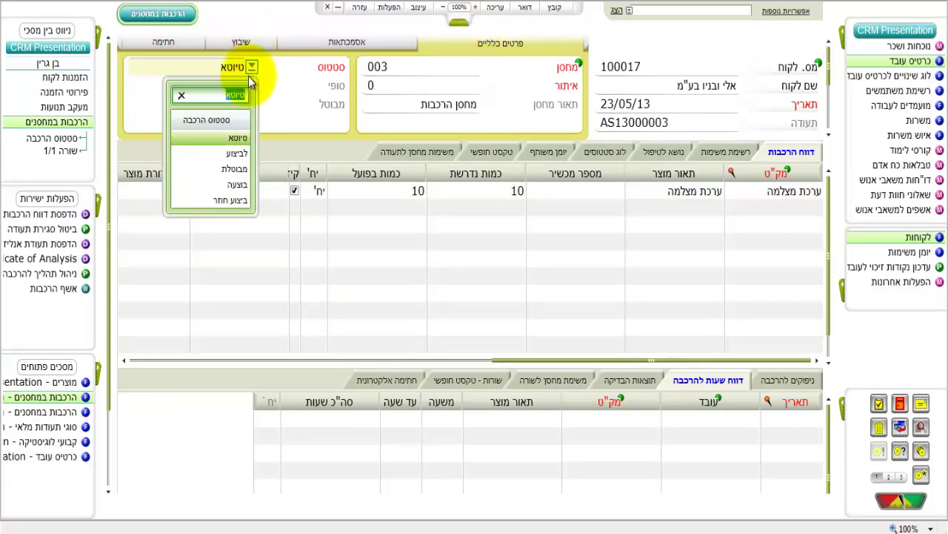
{"action": "left_click", "coordinate": [238, 185]}
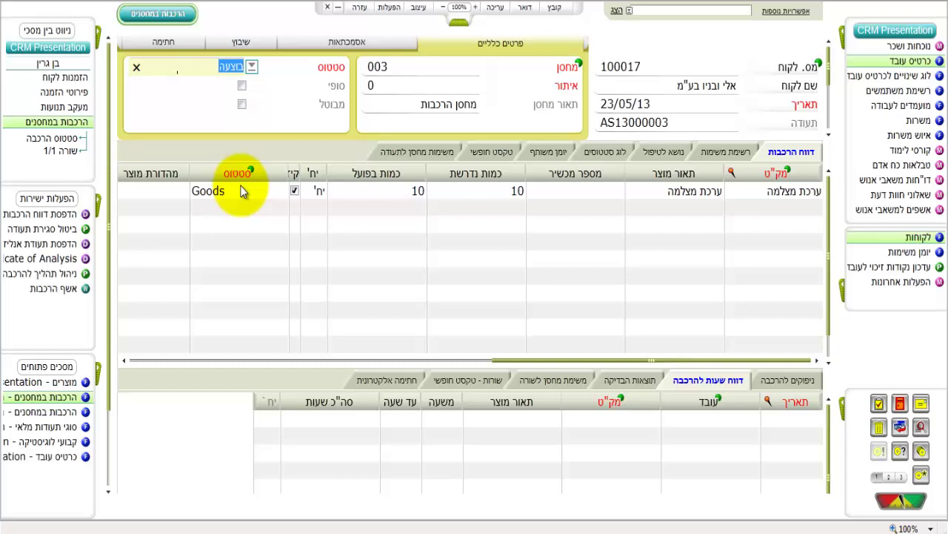
- Run הדפסת דווח הרכבות for the assembly with the הצגה output in the רגילה format, and close the displayed document
{"action": "left_click", "coordinate": [103, 202]}
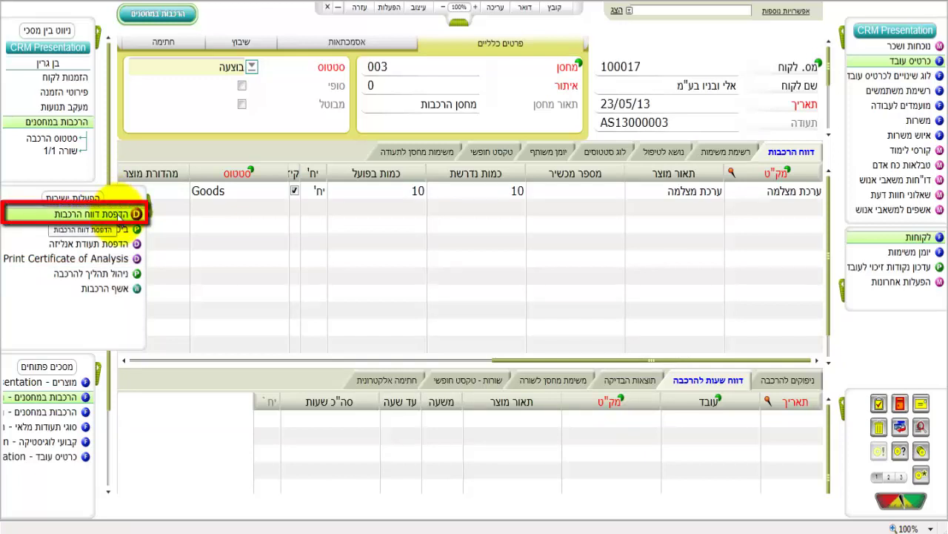
{"action": "left_click", "coordinate": [116, 214]}
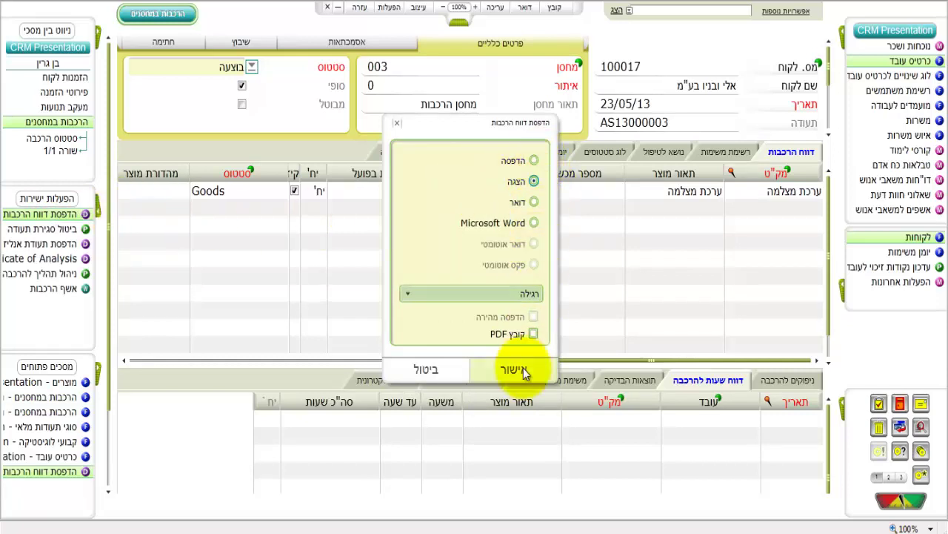
{"action": "left_click", "coordinate": [484, 294]}
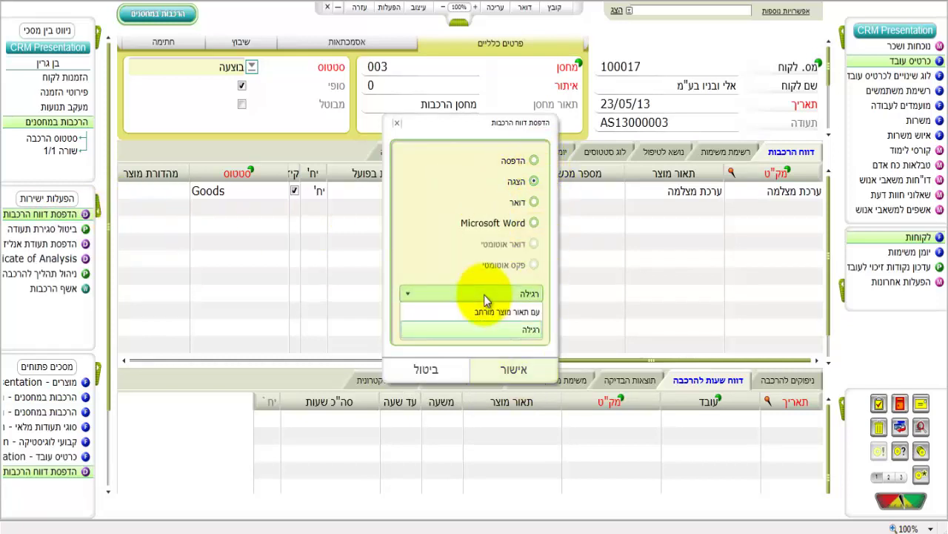
{"action": "left_click", "coordinate": [480, 325]}
{"action": "left_click", "coordinate": [503, 378]}
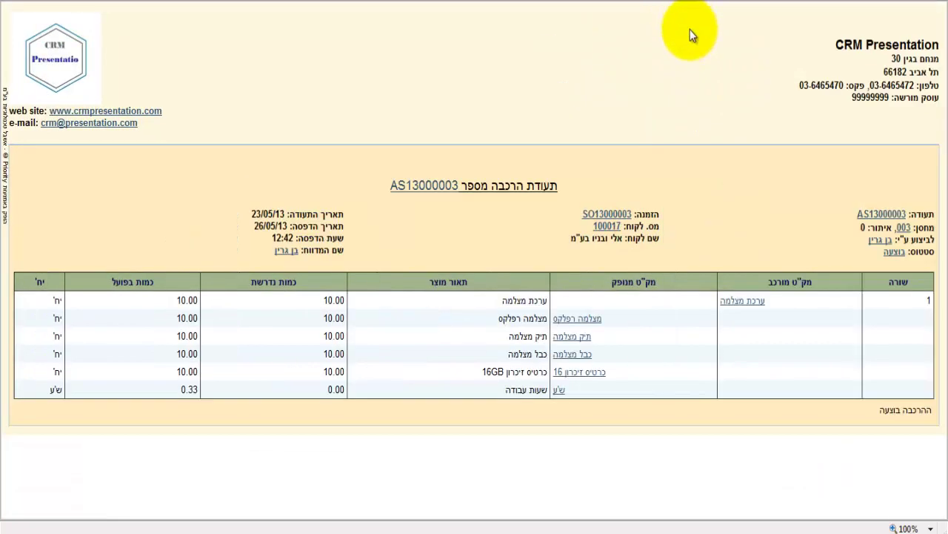
{"action": "left_click", "coordinate": [731, 6]}
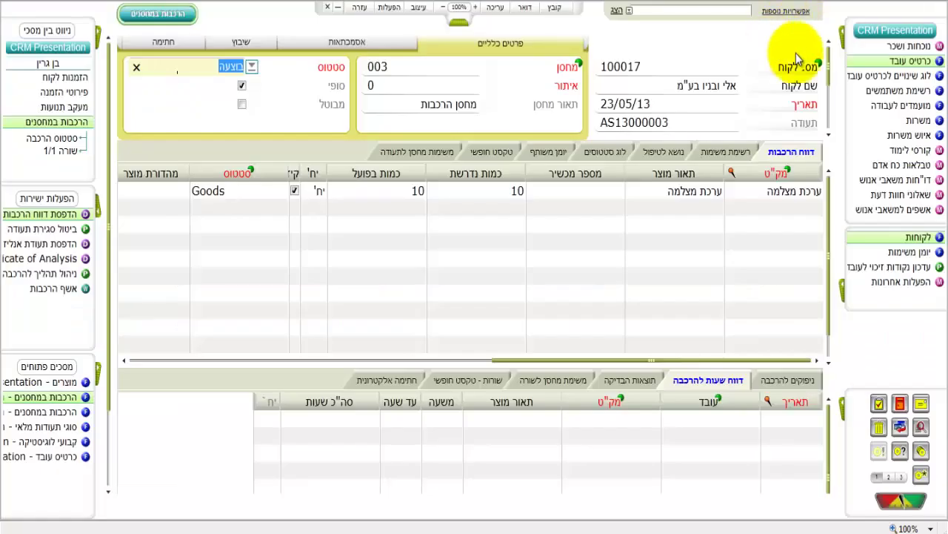
- Examine the available warehouse assembly reports (דו"חות הרכבות) among the inventory transactions
{"action": "left_click", "coordinate": [859, 31]}
{"action": "mouse_move", "coordinate": [895, 133]}
{"action": "mouse_move", "coordinate": [834, 206]}
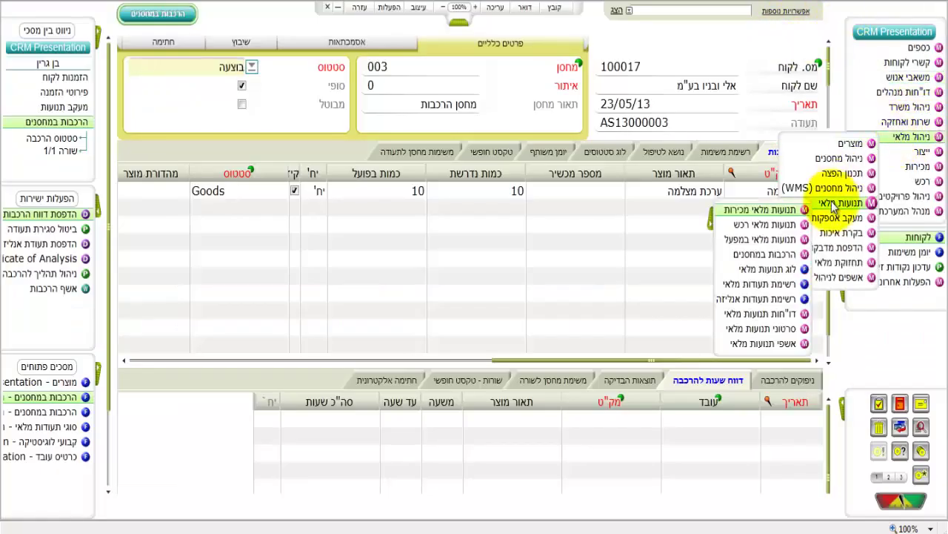
{"action": "mouse_move", "coordinate": [759, 256]}
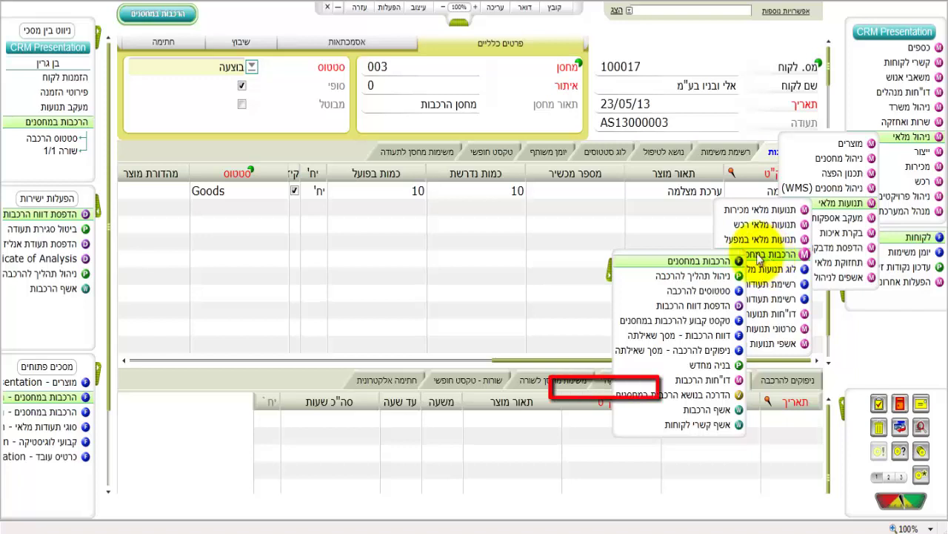
{"action": "mouse_move", "coordinate": [718, 382]}
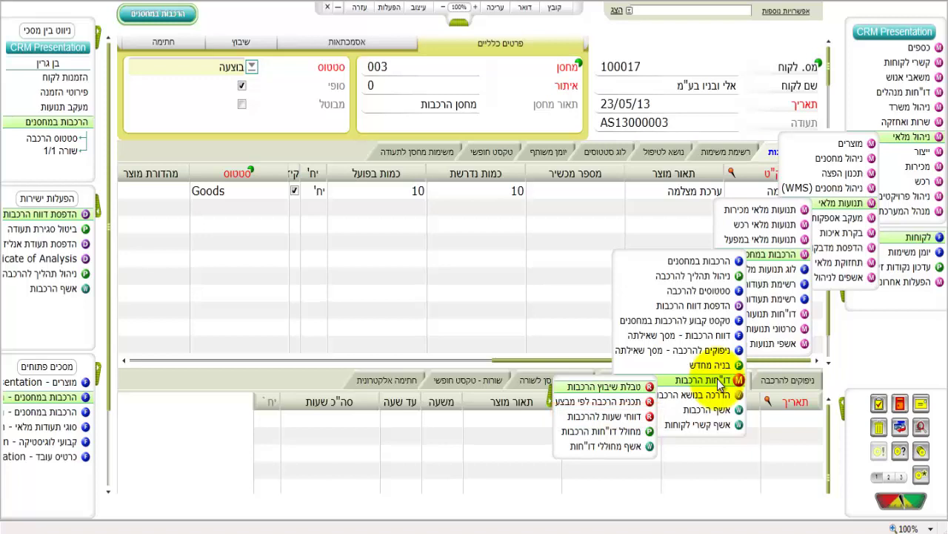
{"action": "left_click", "coordinate": [719, 382]}
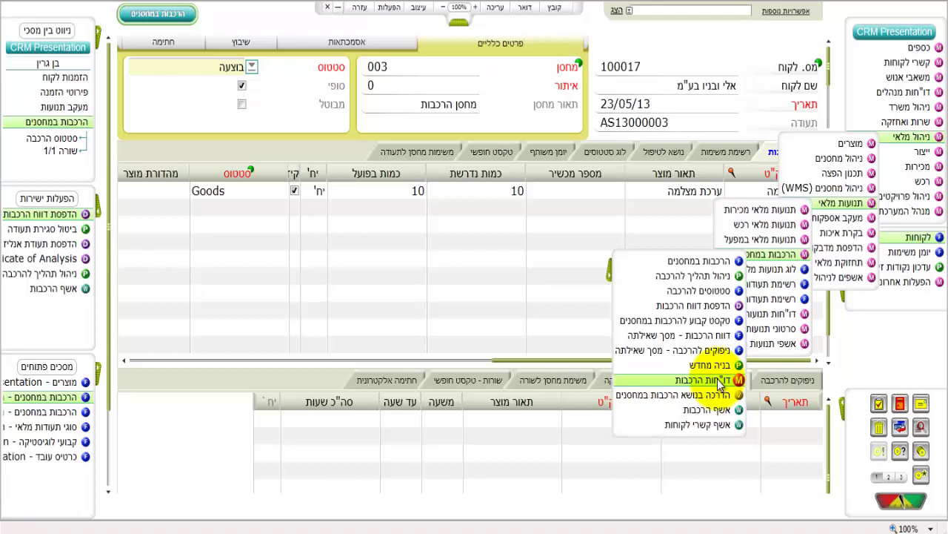